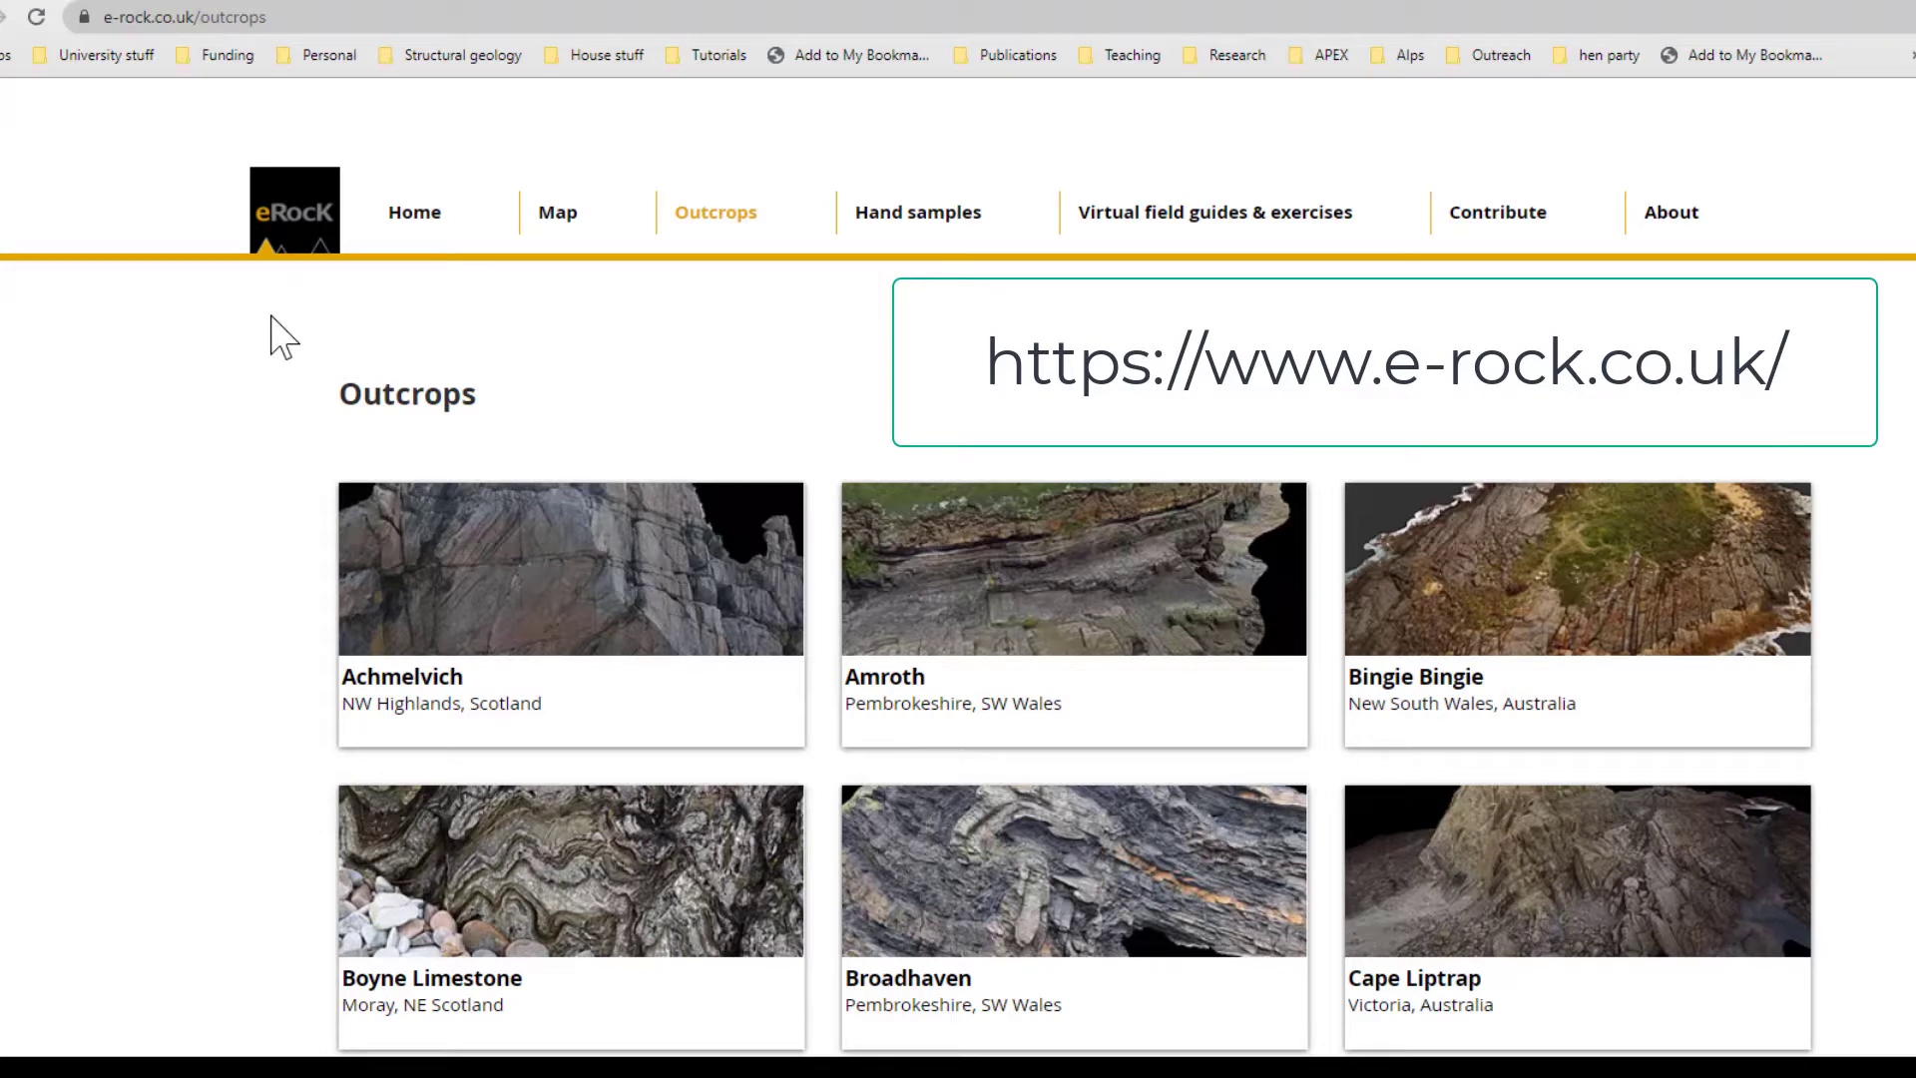
Scroll down the e-RocK Outcrops list and open the Laxford outcrop page
scroll(283, 338, "down", 2)
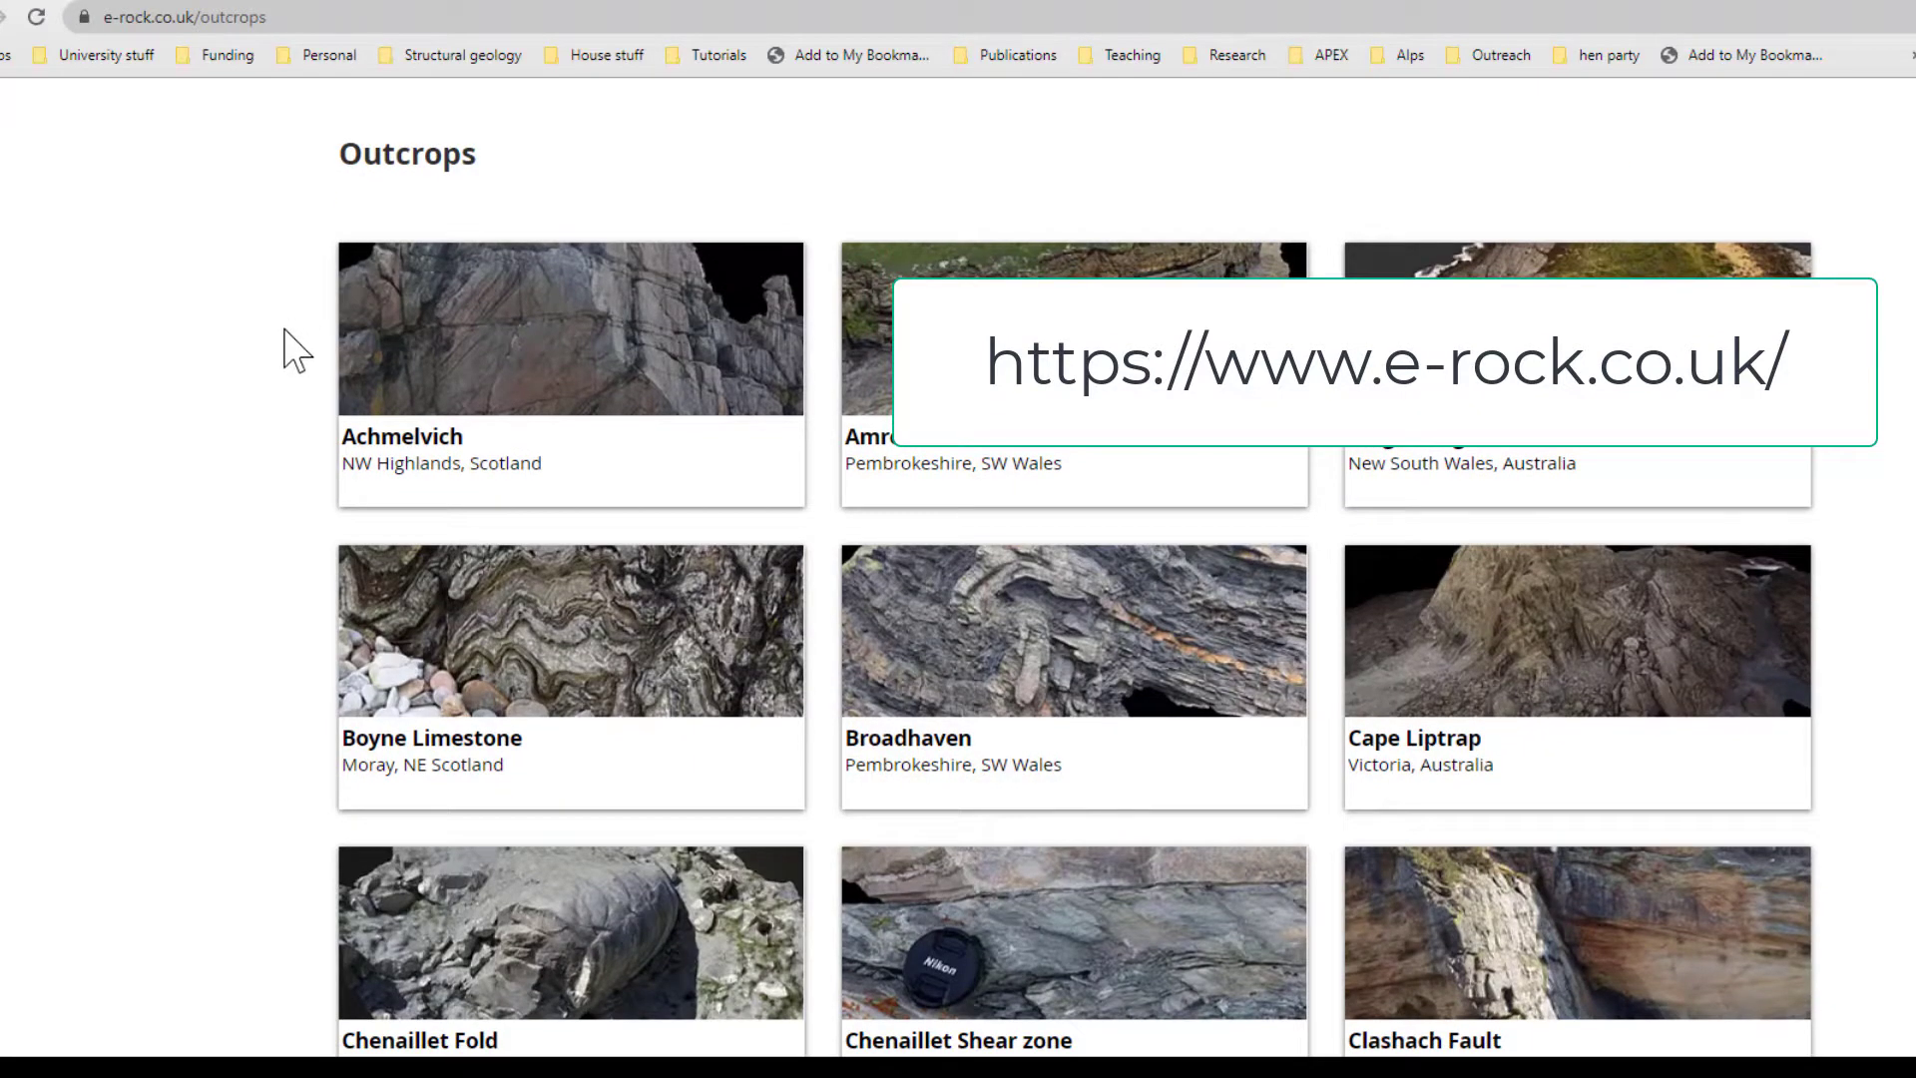
scroll(983, 659, "down", 9)
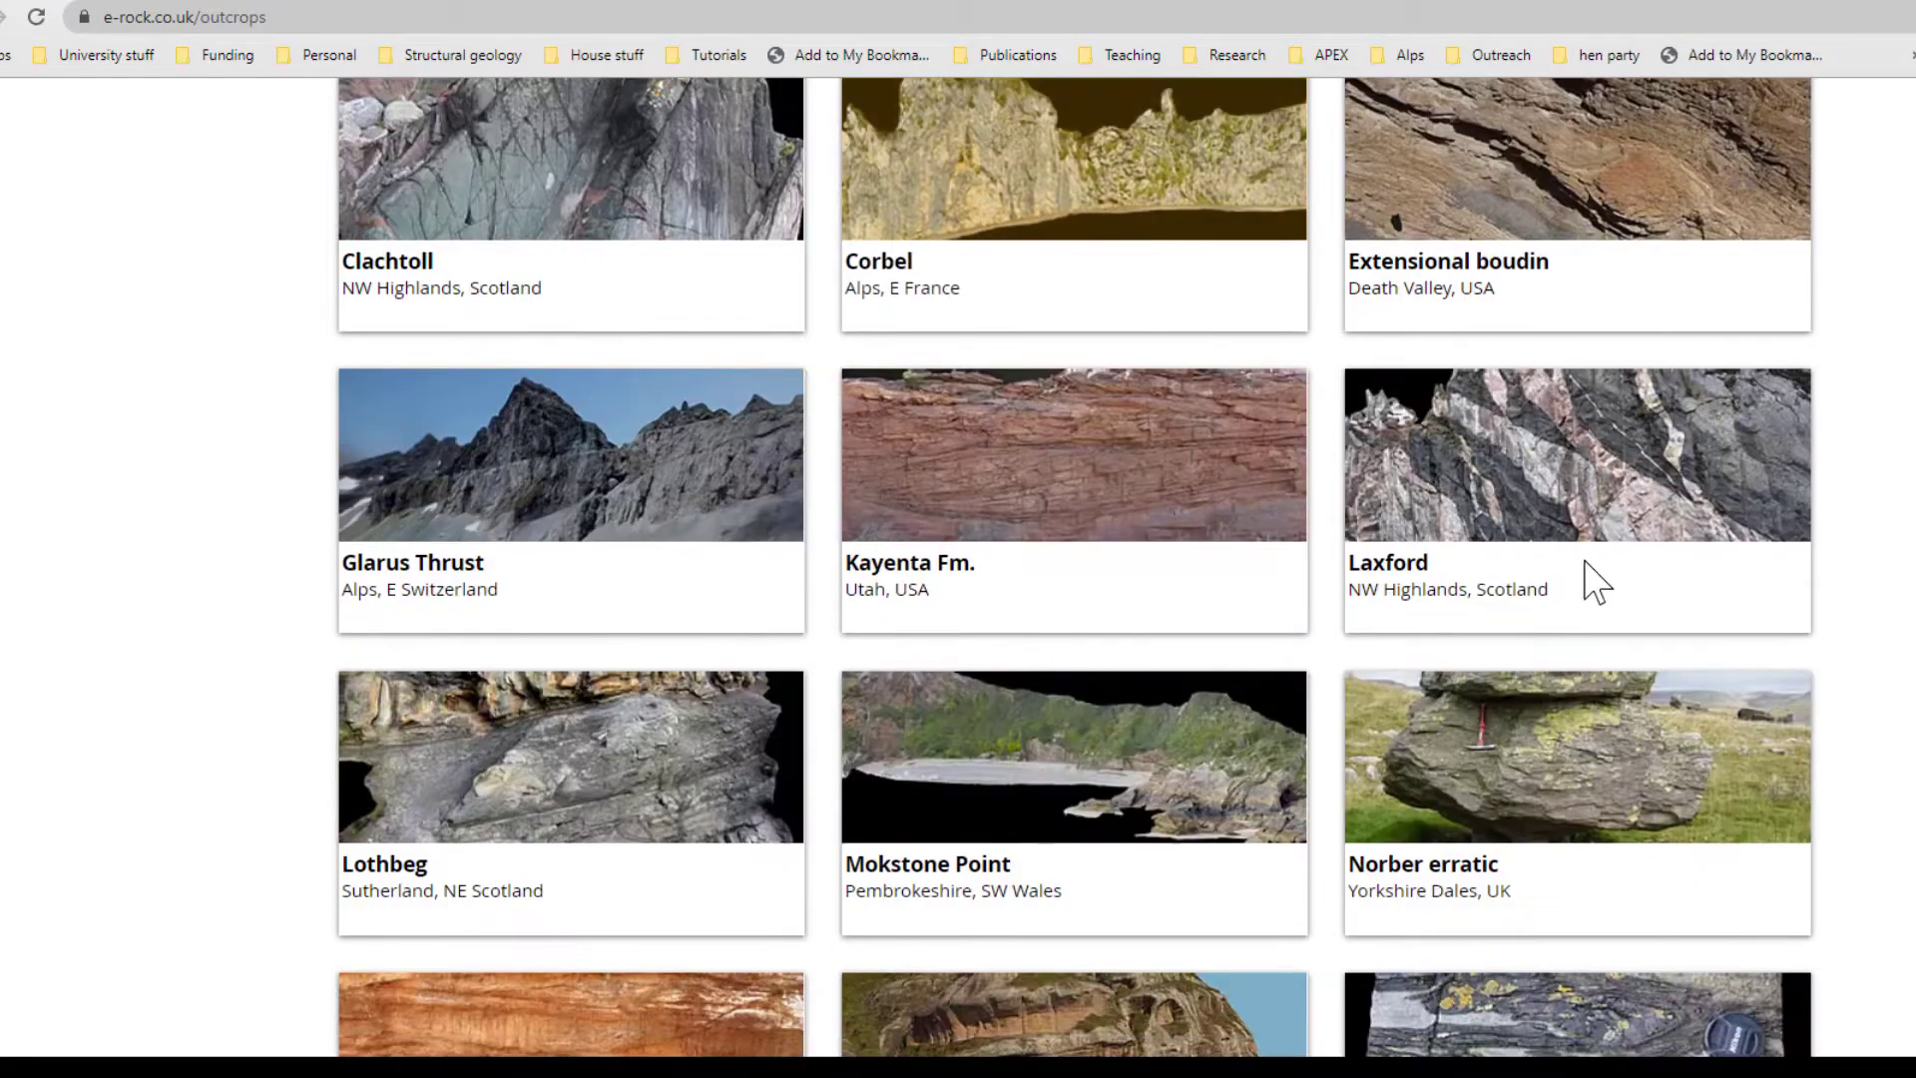
left_click(1532, 461)
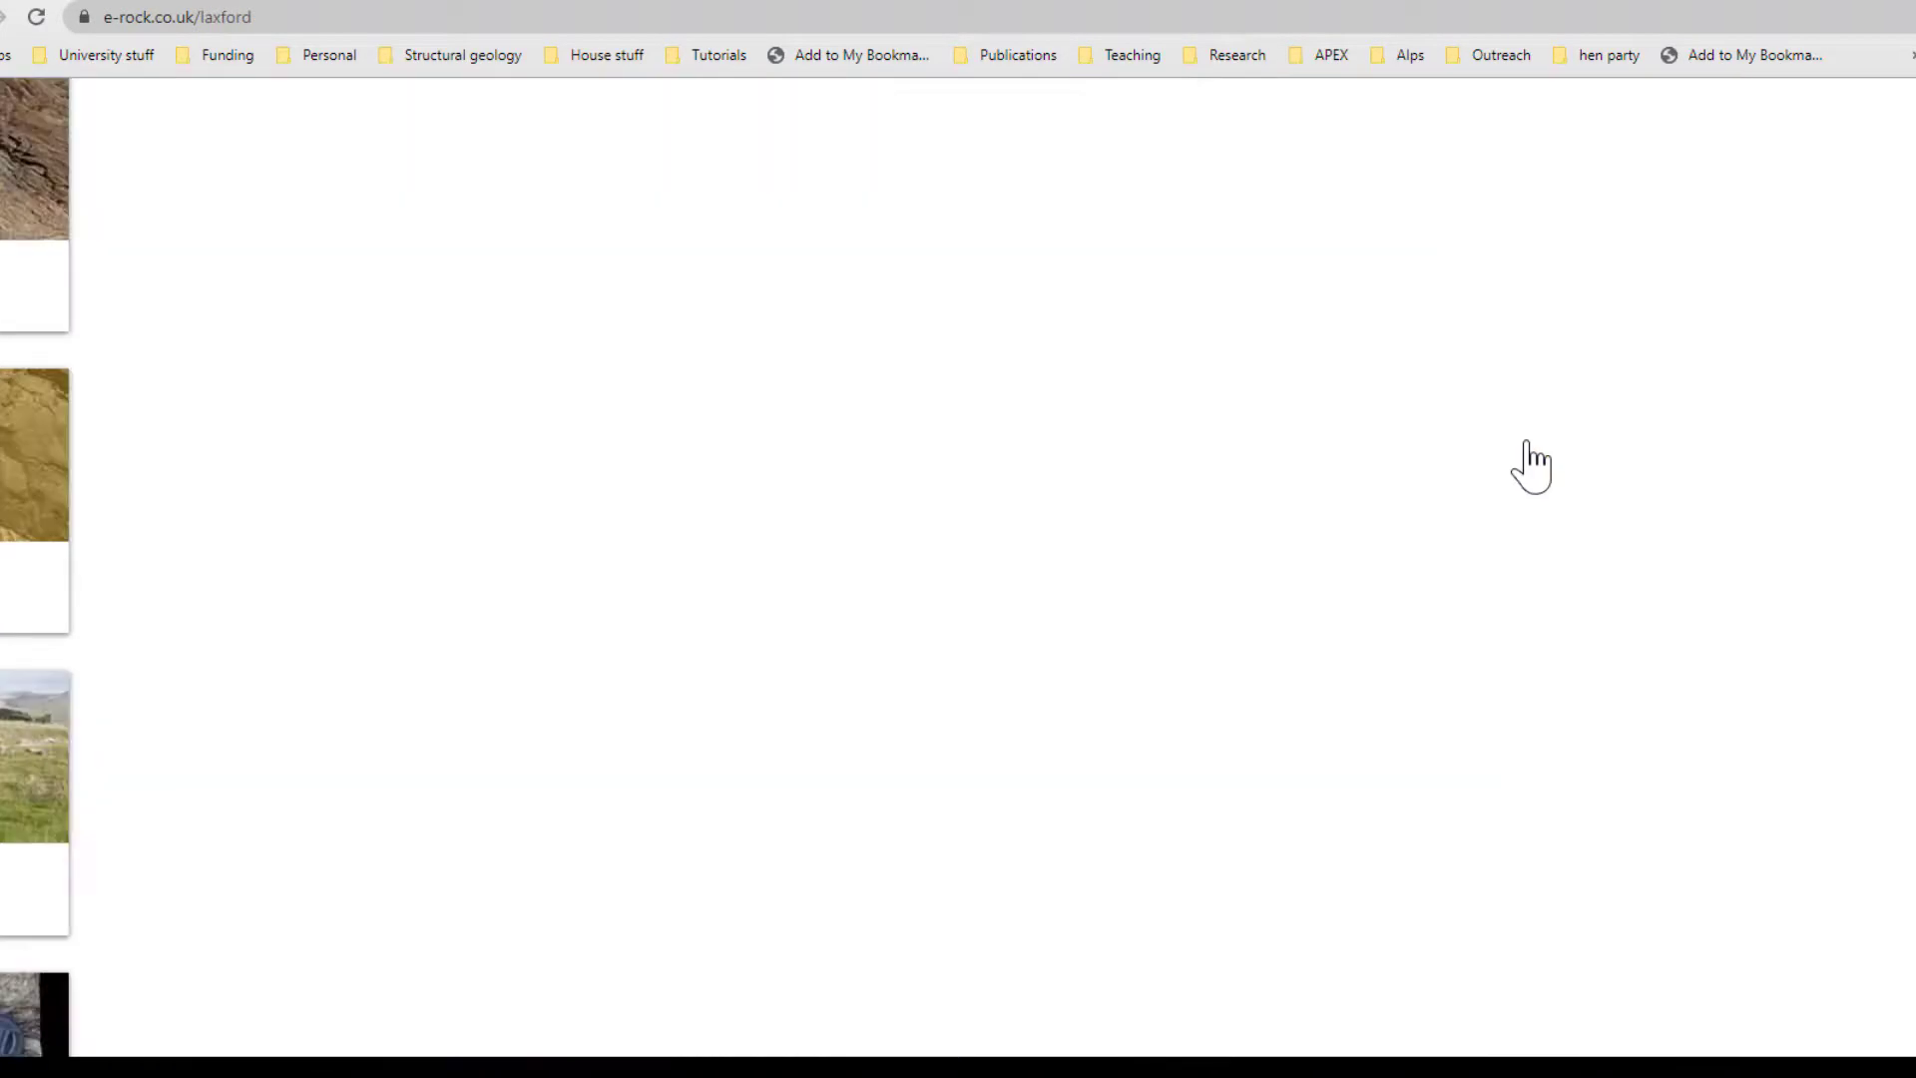
Start the embedded Laxford 3D model of the road-cutting
scroll(848, 569, "down", 4)
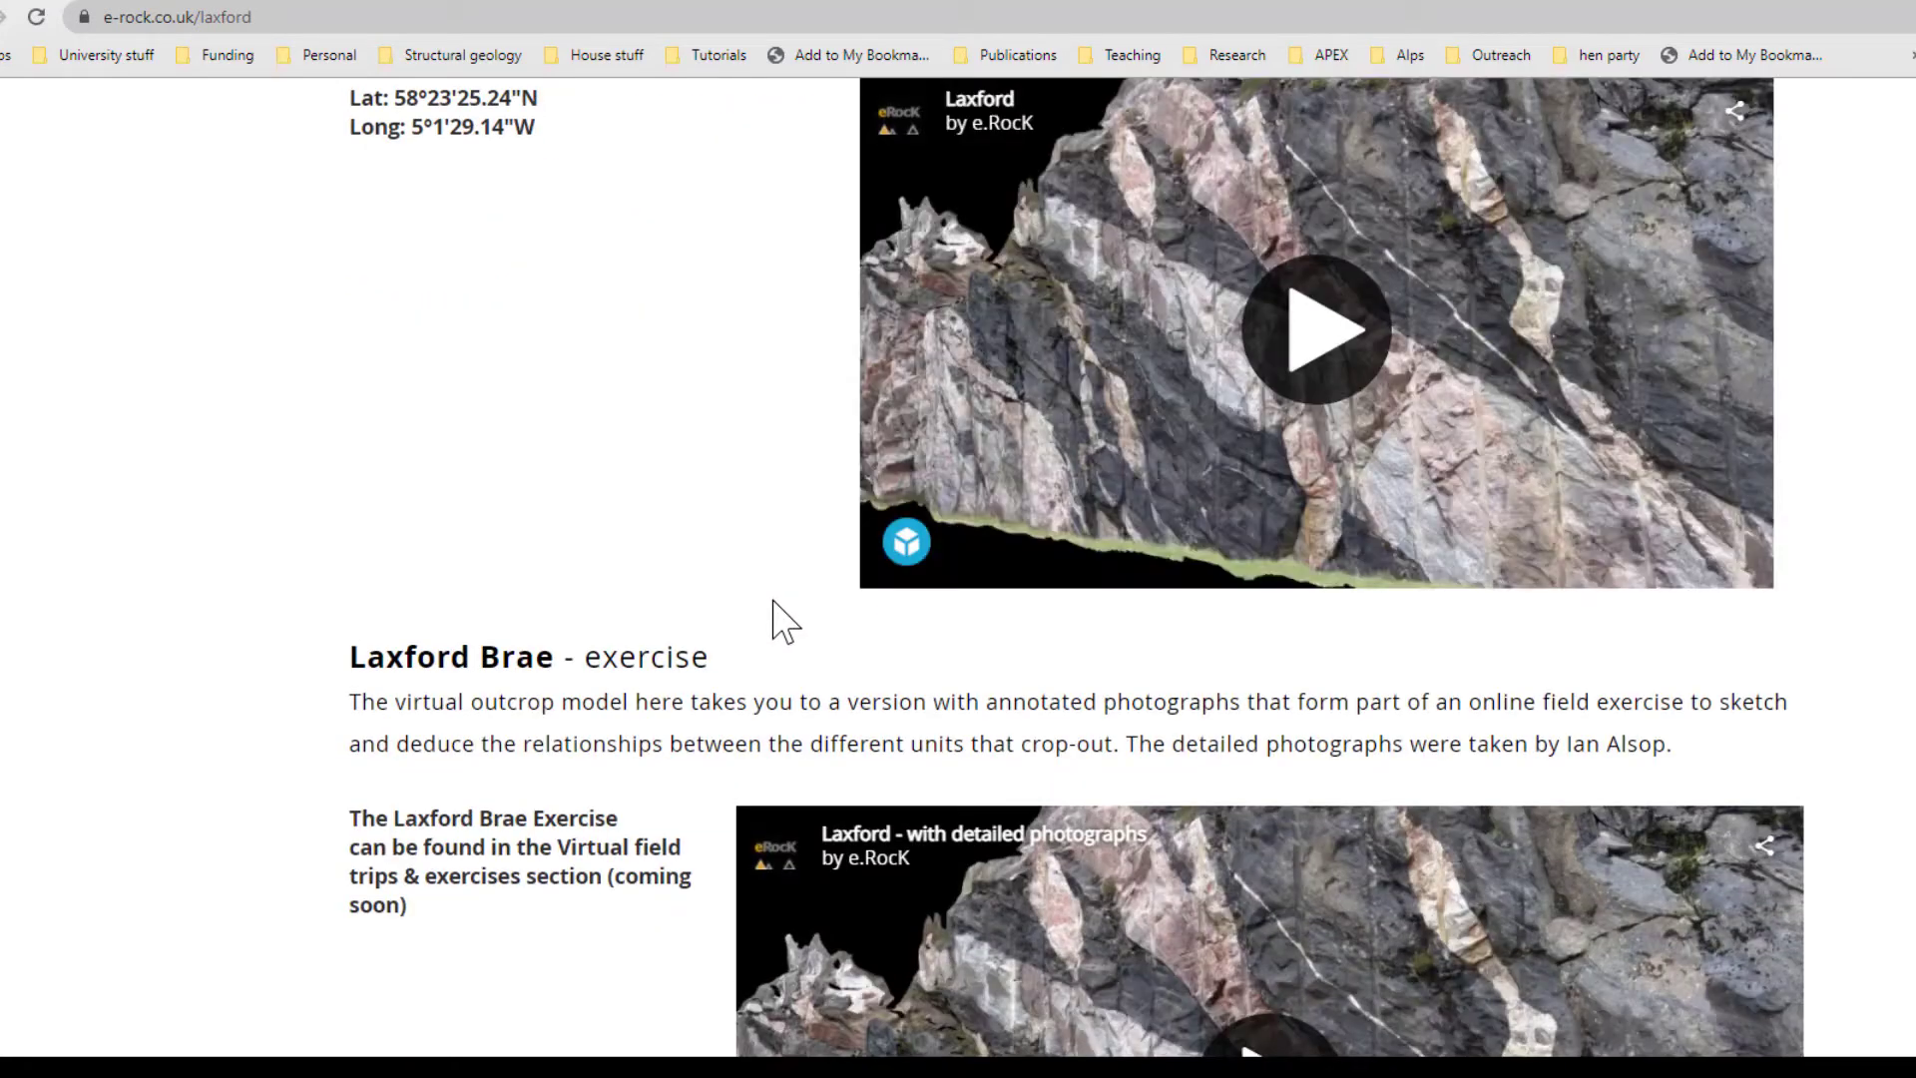
scroll(1334, 489, "up", 1)
left_click(1331, 504)
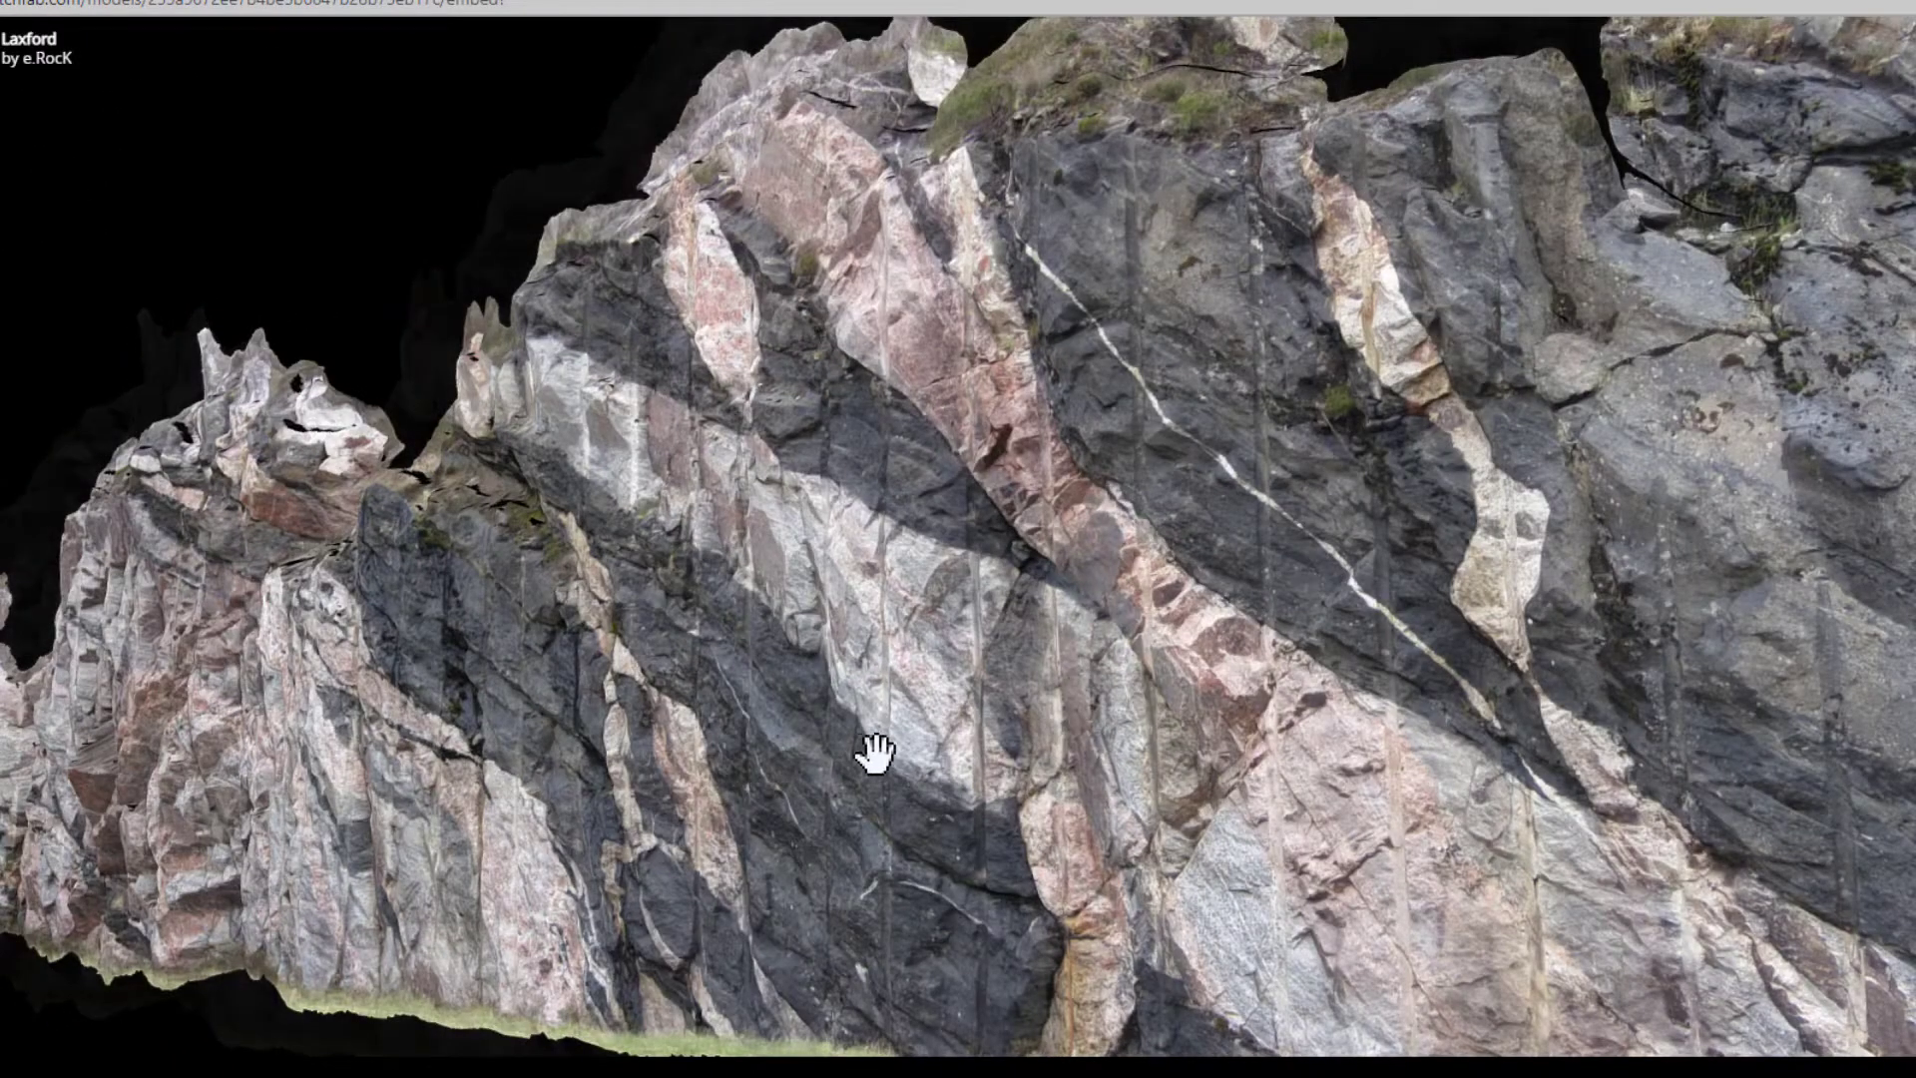
Orbit to face the banded Laxford cliff head-on, zoom out, then switch browser windows
mouse_move(873, 753)
left_mouse_down()
mouse_move(697, 800)
mouse_move(749, 817)
mouse_move(787, 749)
mouse_move(752, 783)
mouse_move(608, 787)
left_mouse_up()
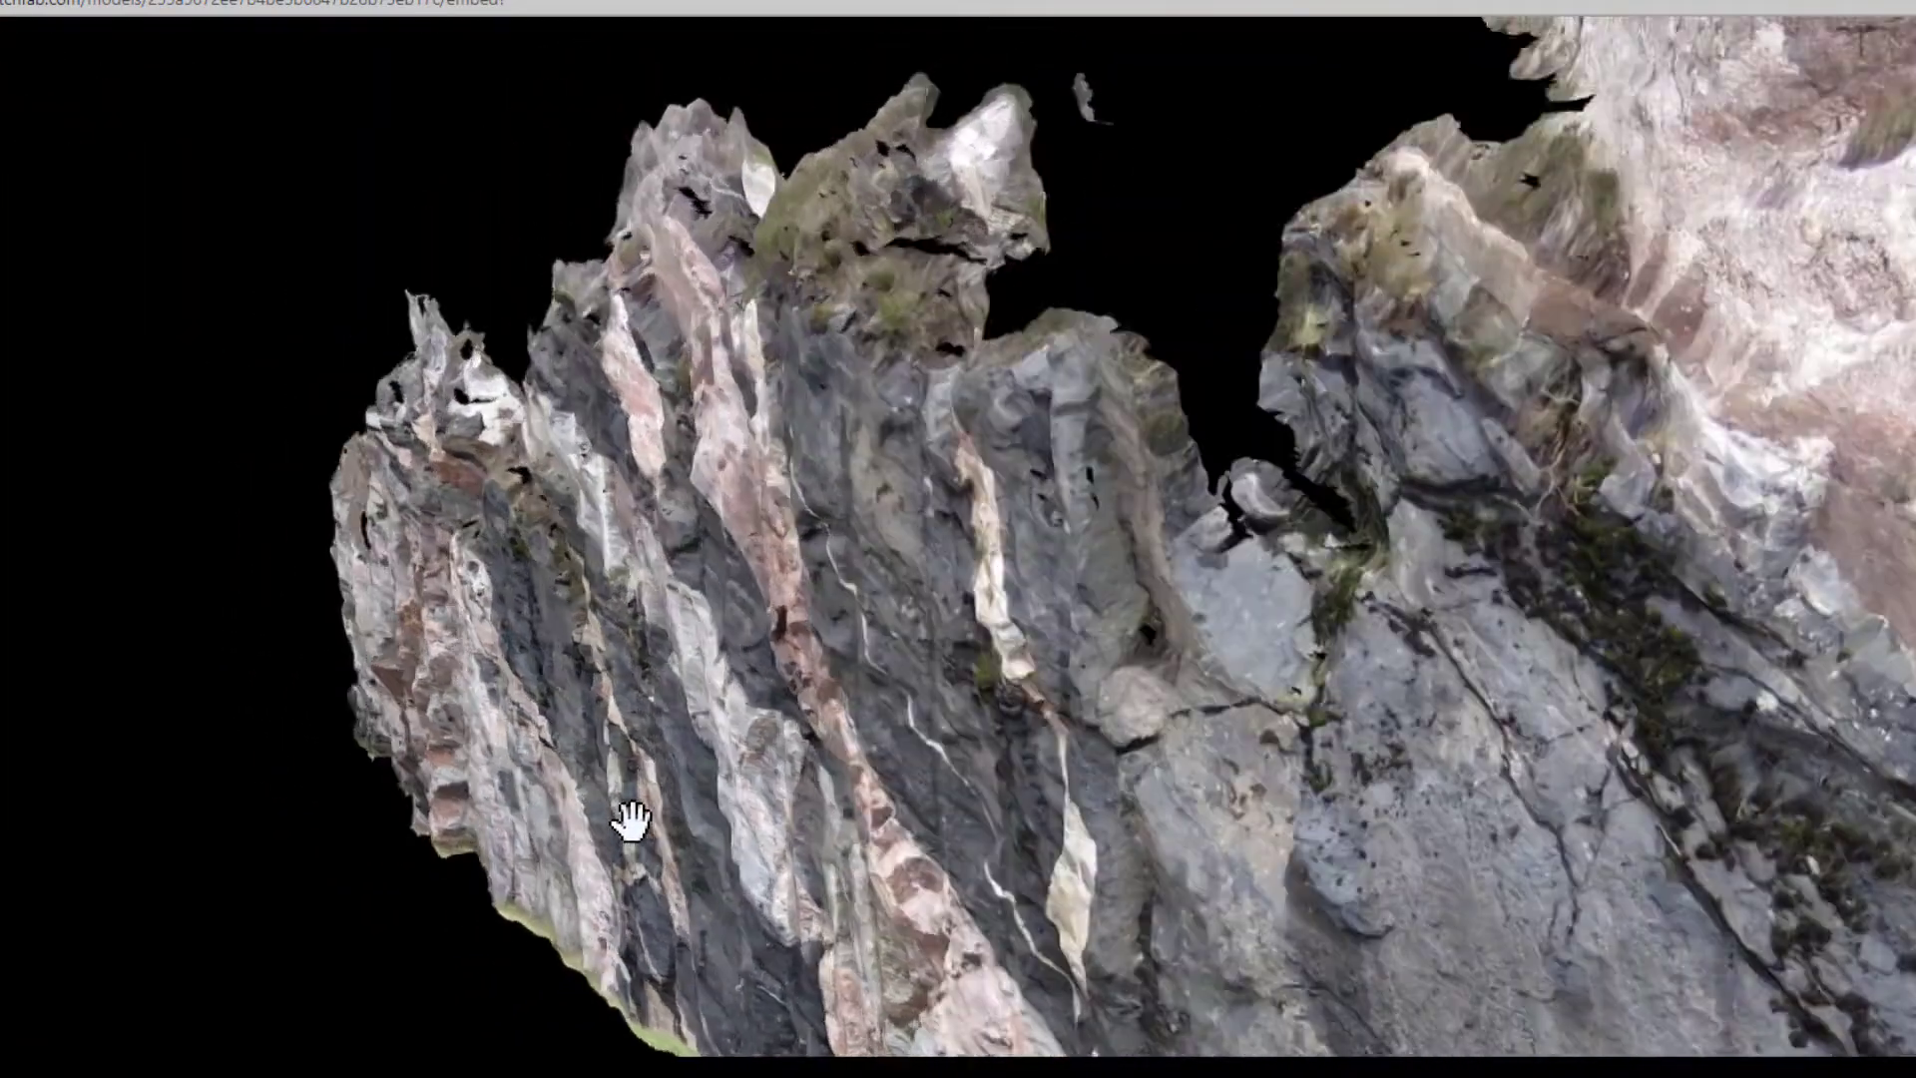
mouse_move(630, 820)
left_mouse_down()
mouse_move(633, 804)
mouse_move(718, 808)
mouse_move(723, 785)
left_mouse_up()
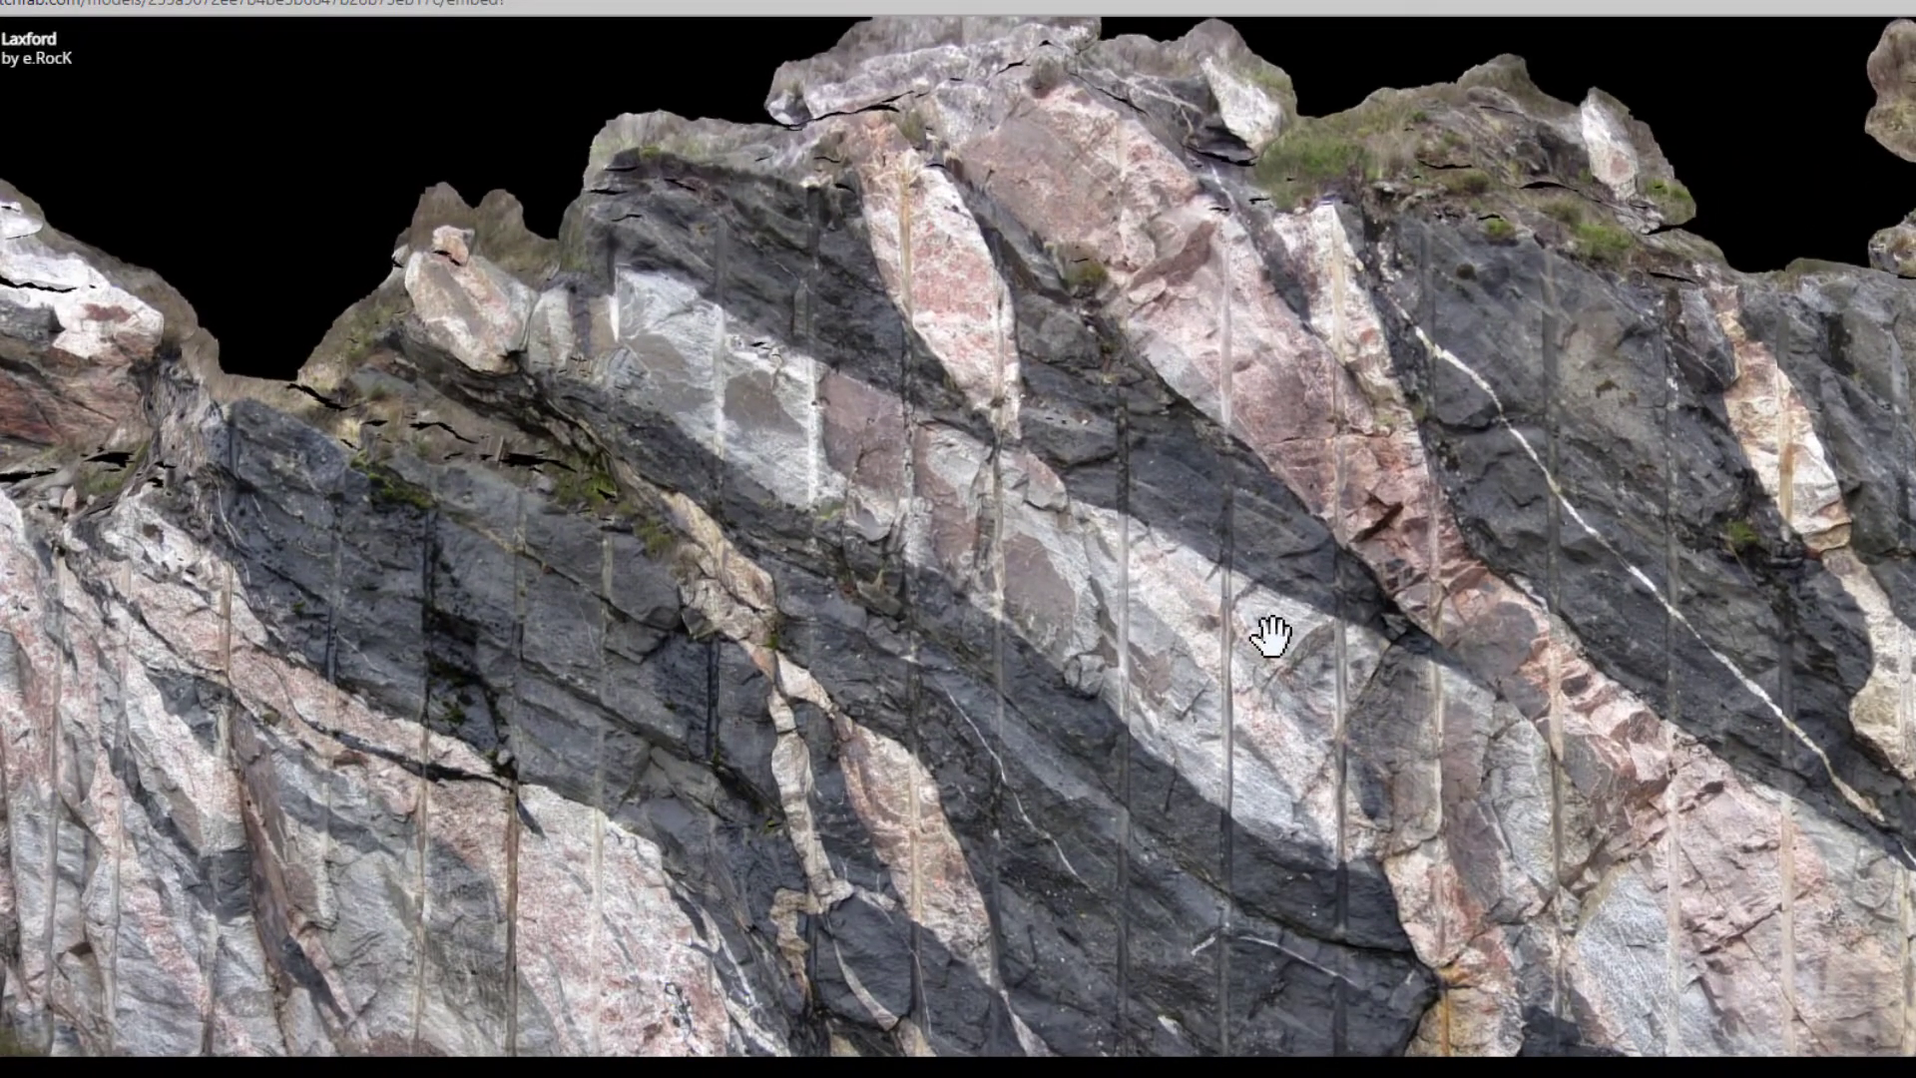
scroll(898, 749, "down", 5)
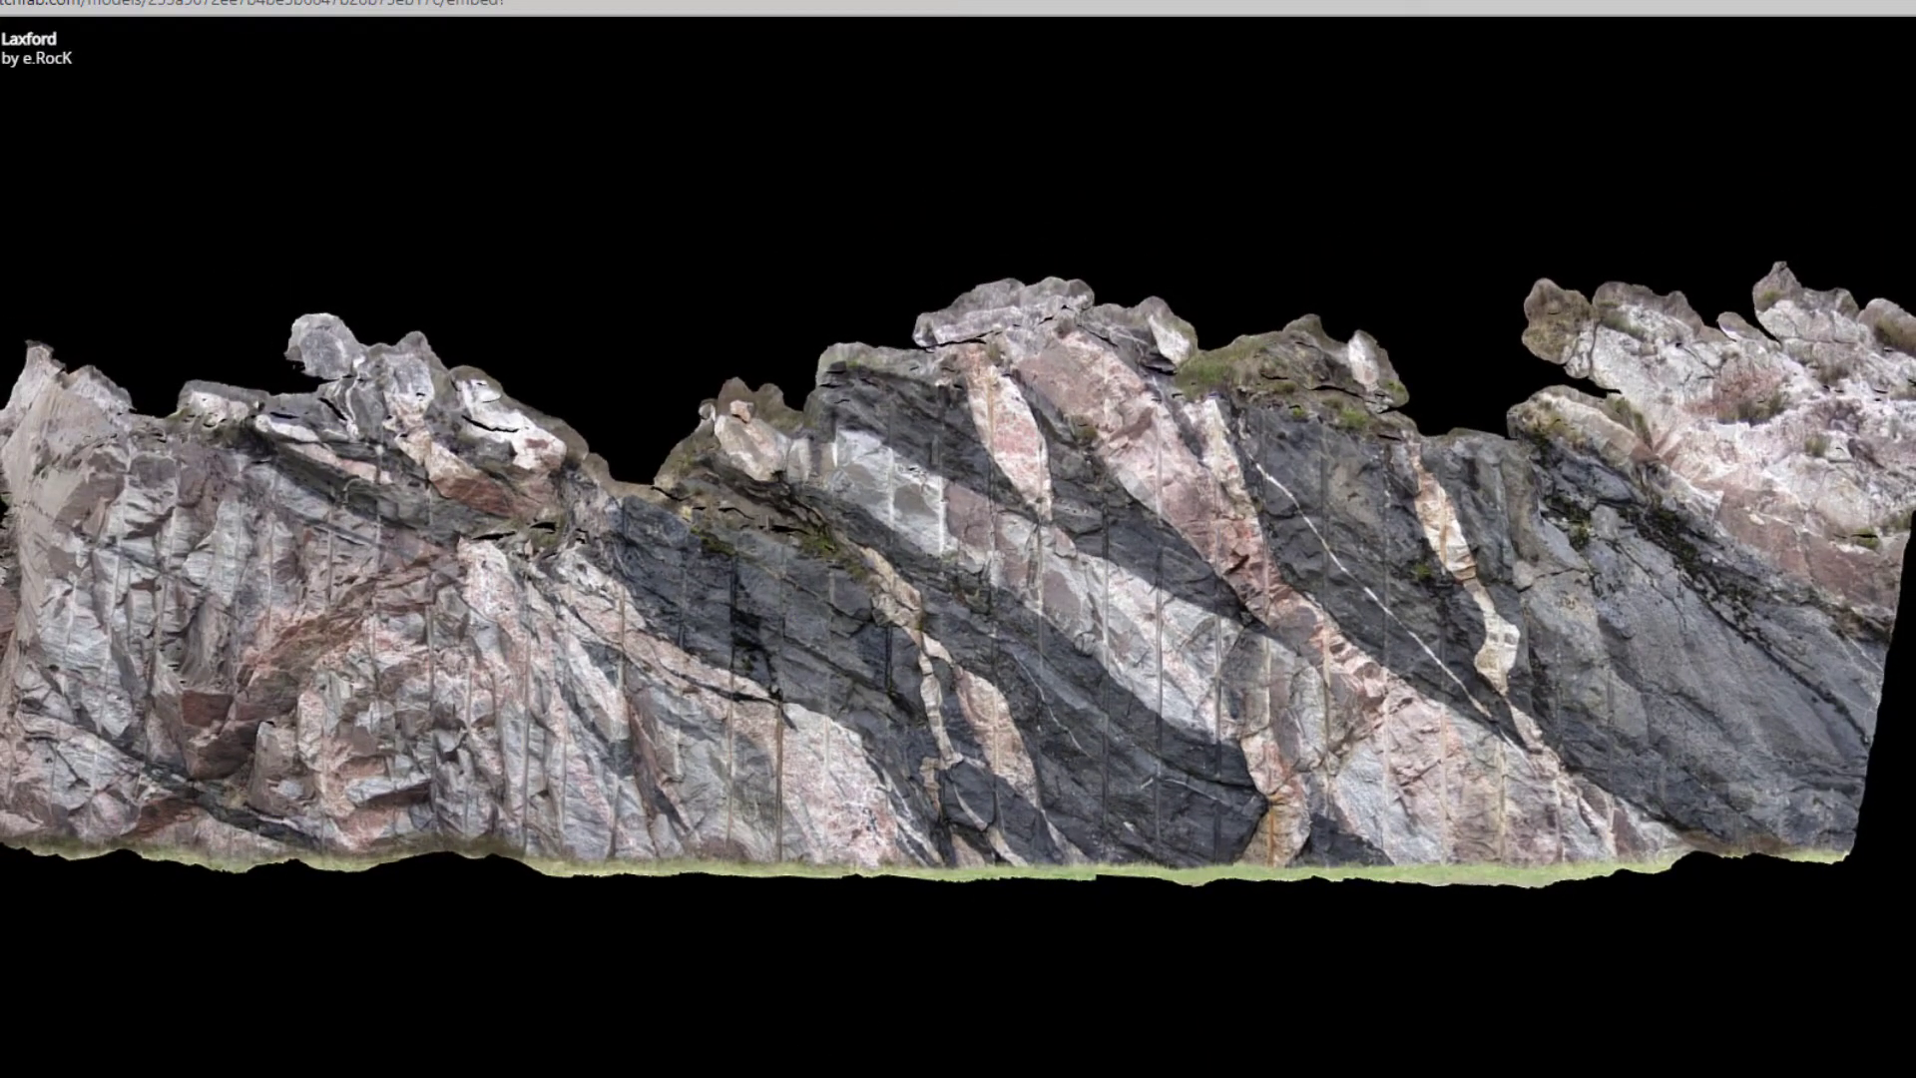
left_click(367, 1044)
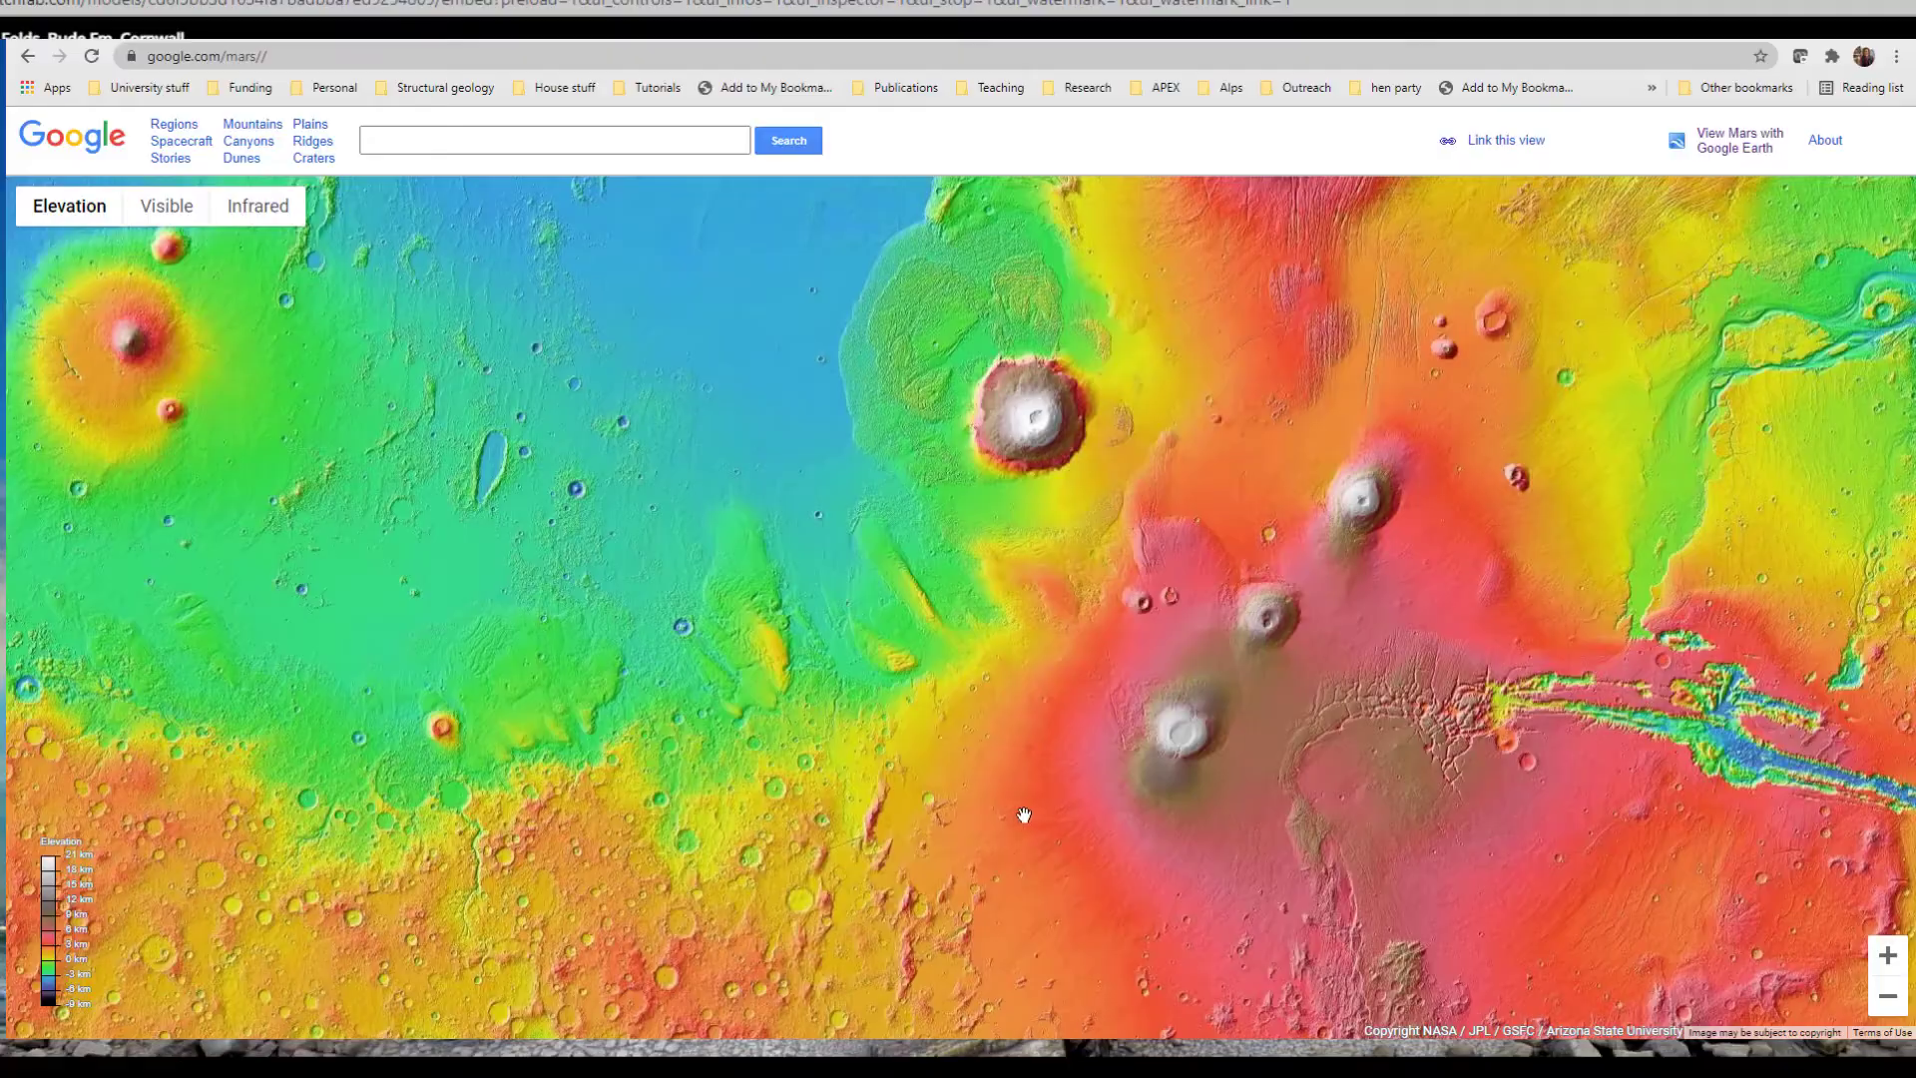
Pan and zoom the Google Mars elevation map onto Olympus Mons in the Tharsis volcanoes
scroll(1253, 703, "up", 2)
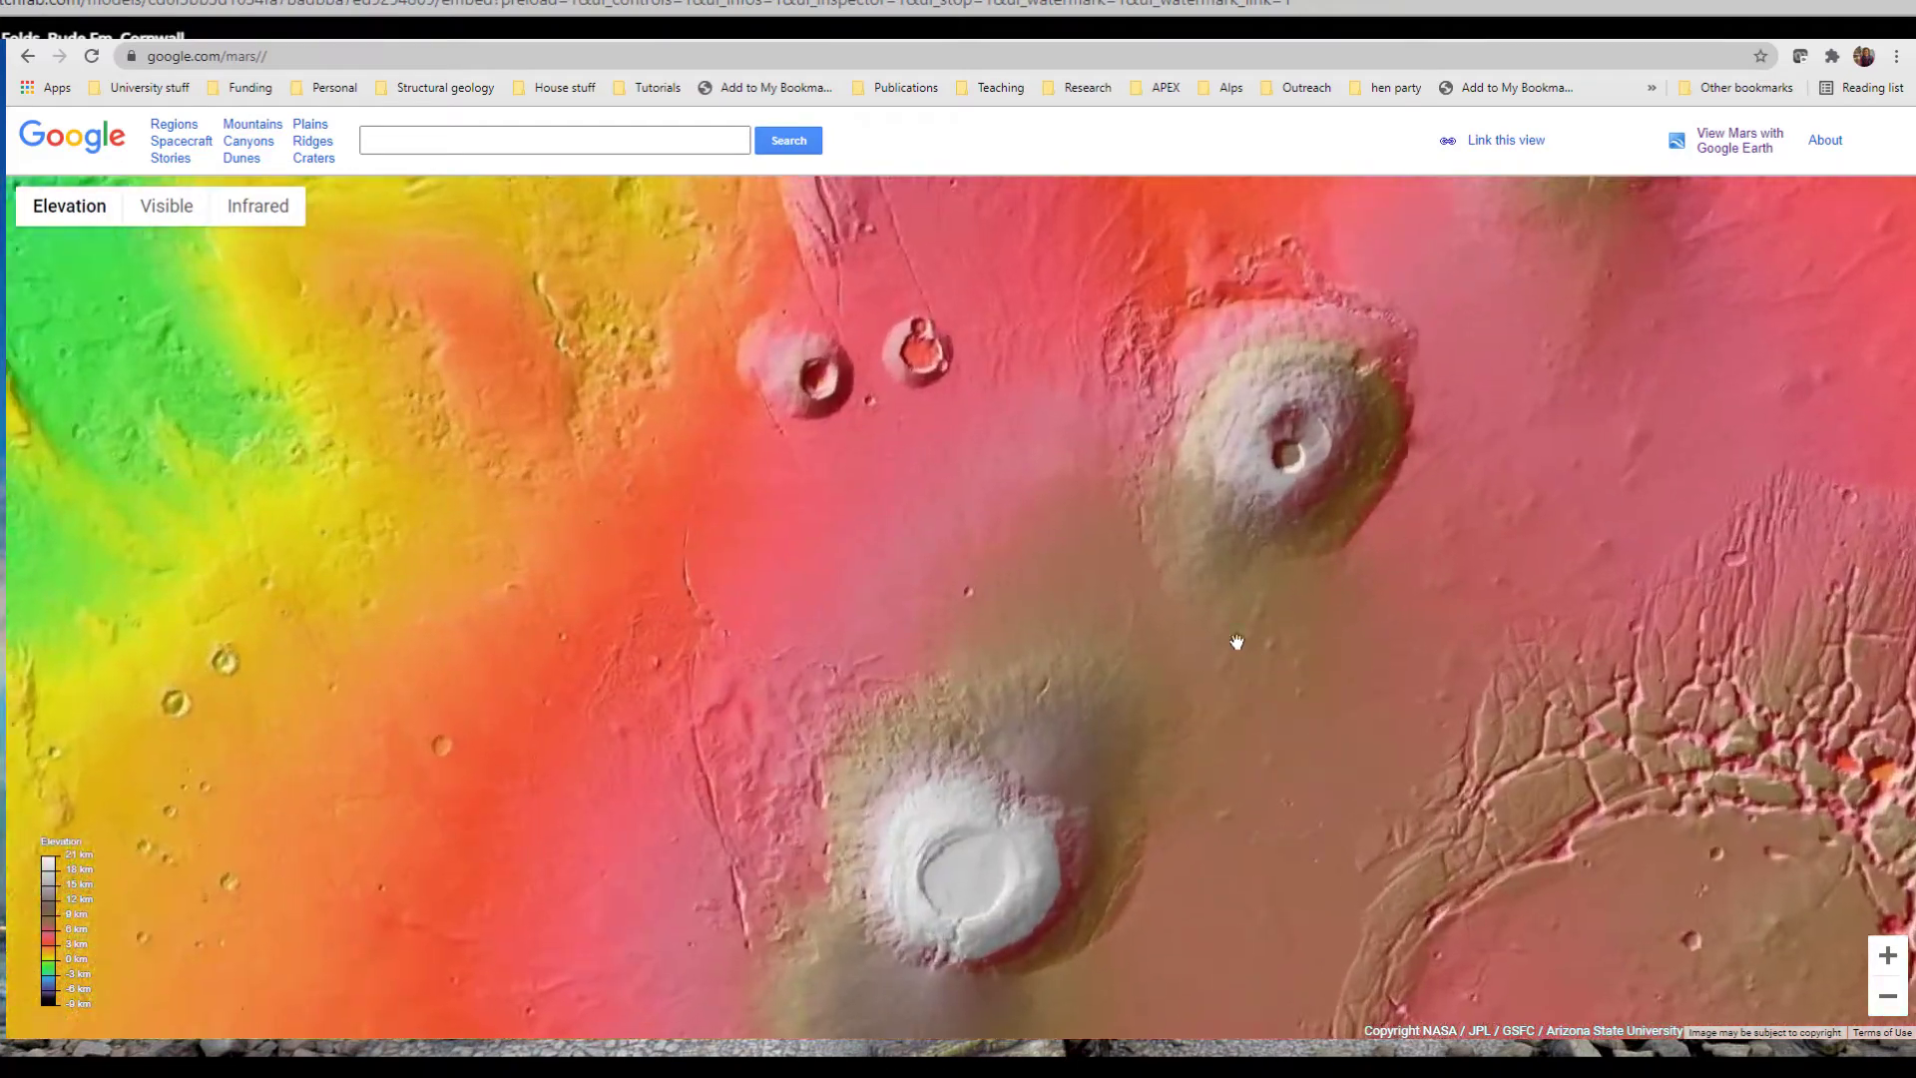
left_click_drag(1038, 427, 1238, 988)
left_click_drag(661, 376, 704, 511)
scroll(648, 512, "up", 2)
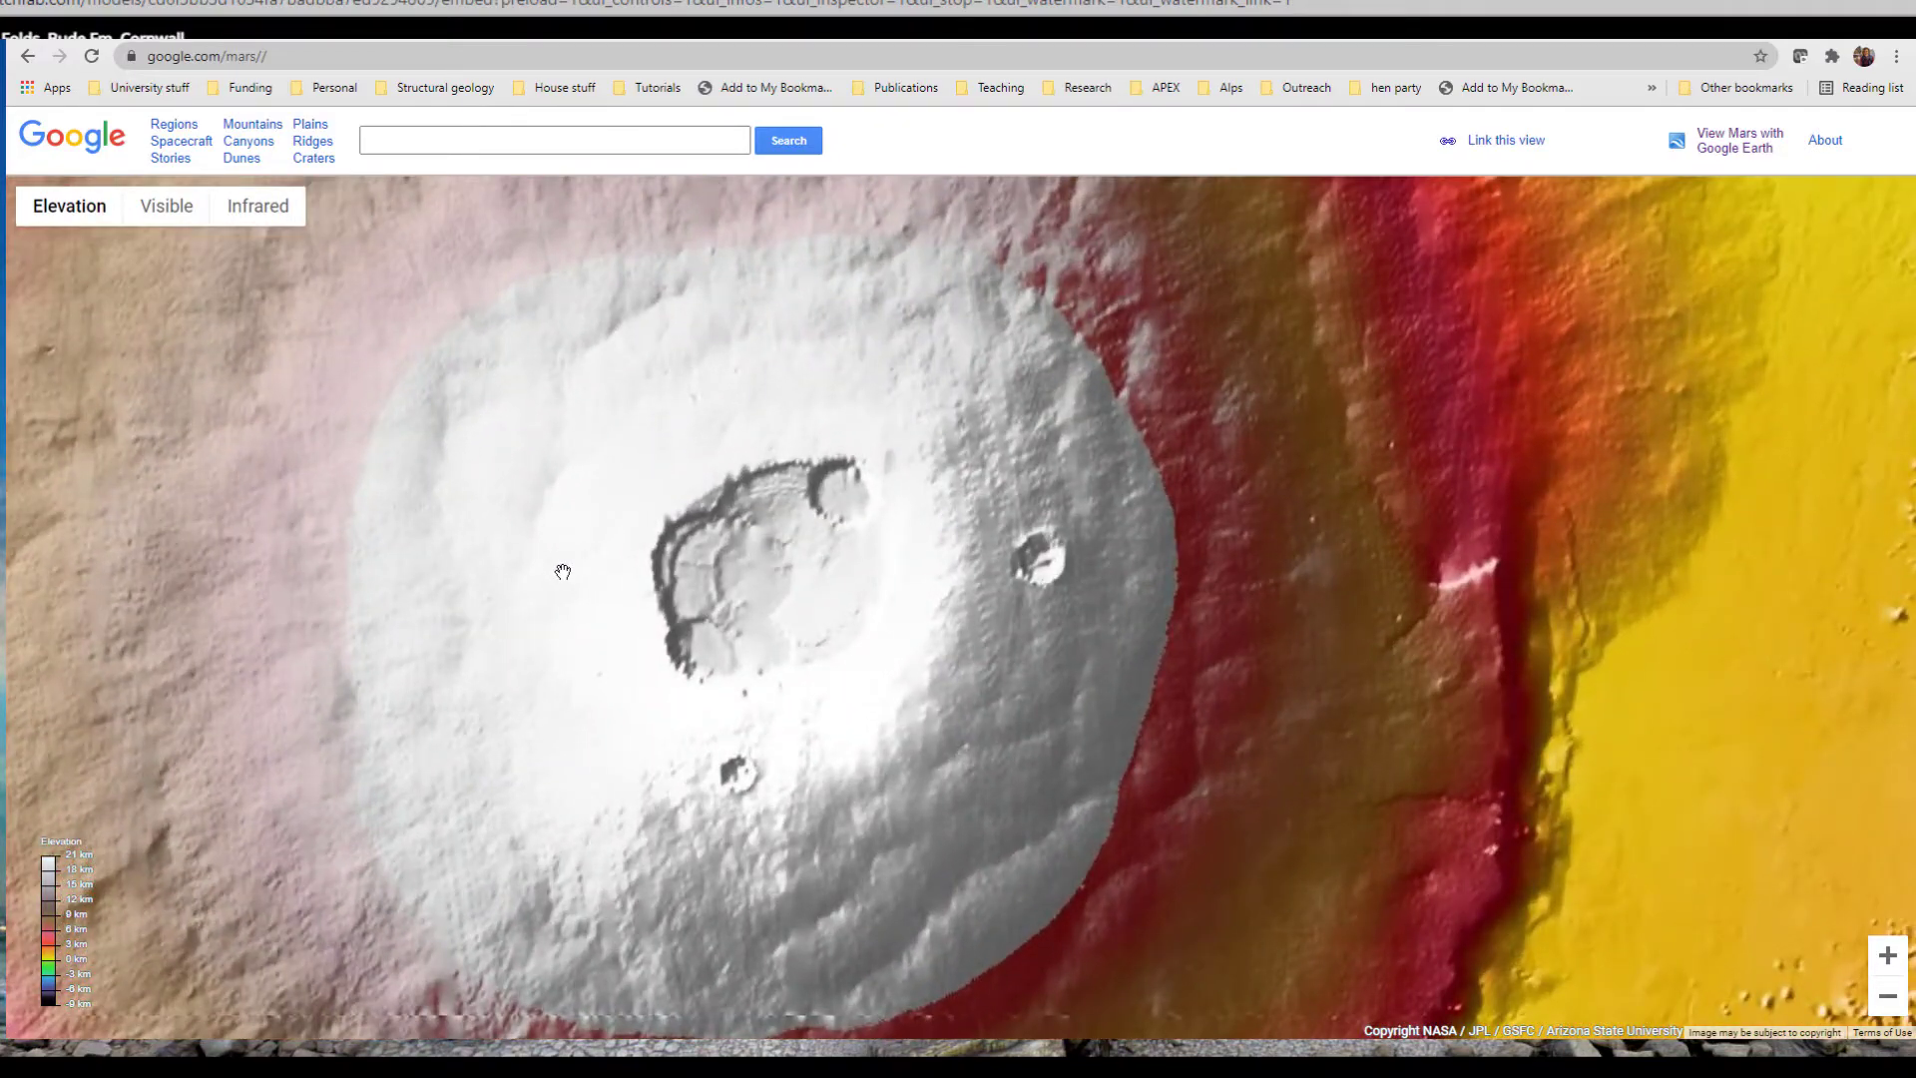
scroll(560, 570, "down", 1)
scroll(560, 570, "down", 3)
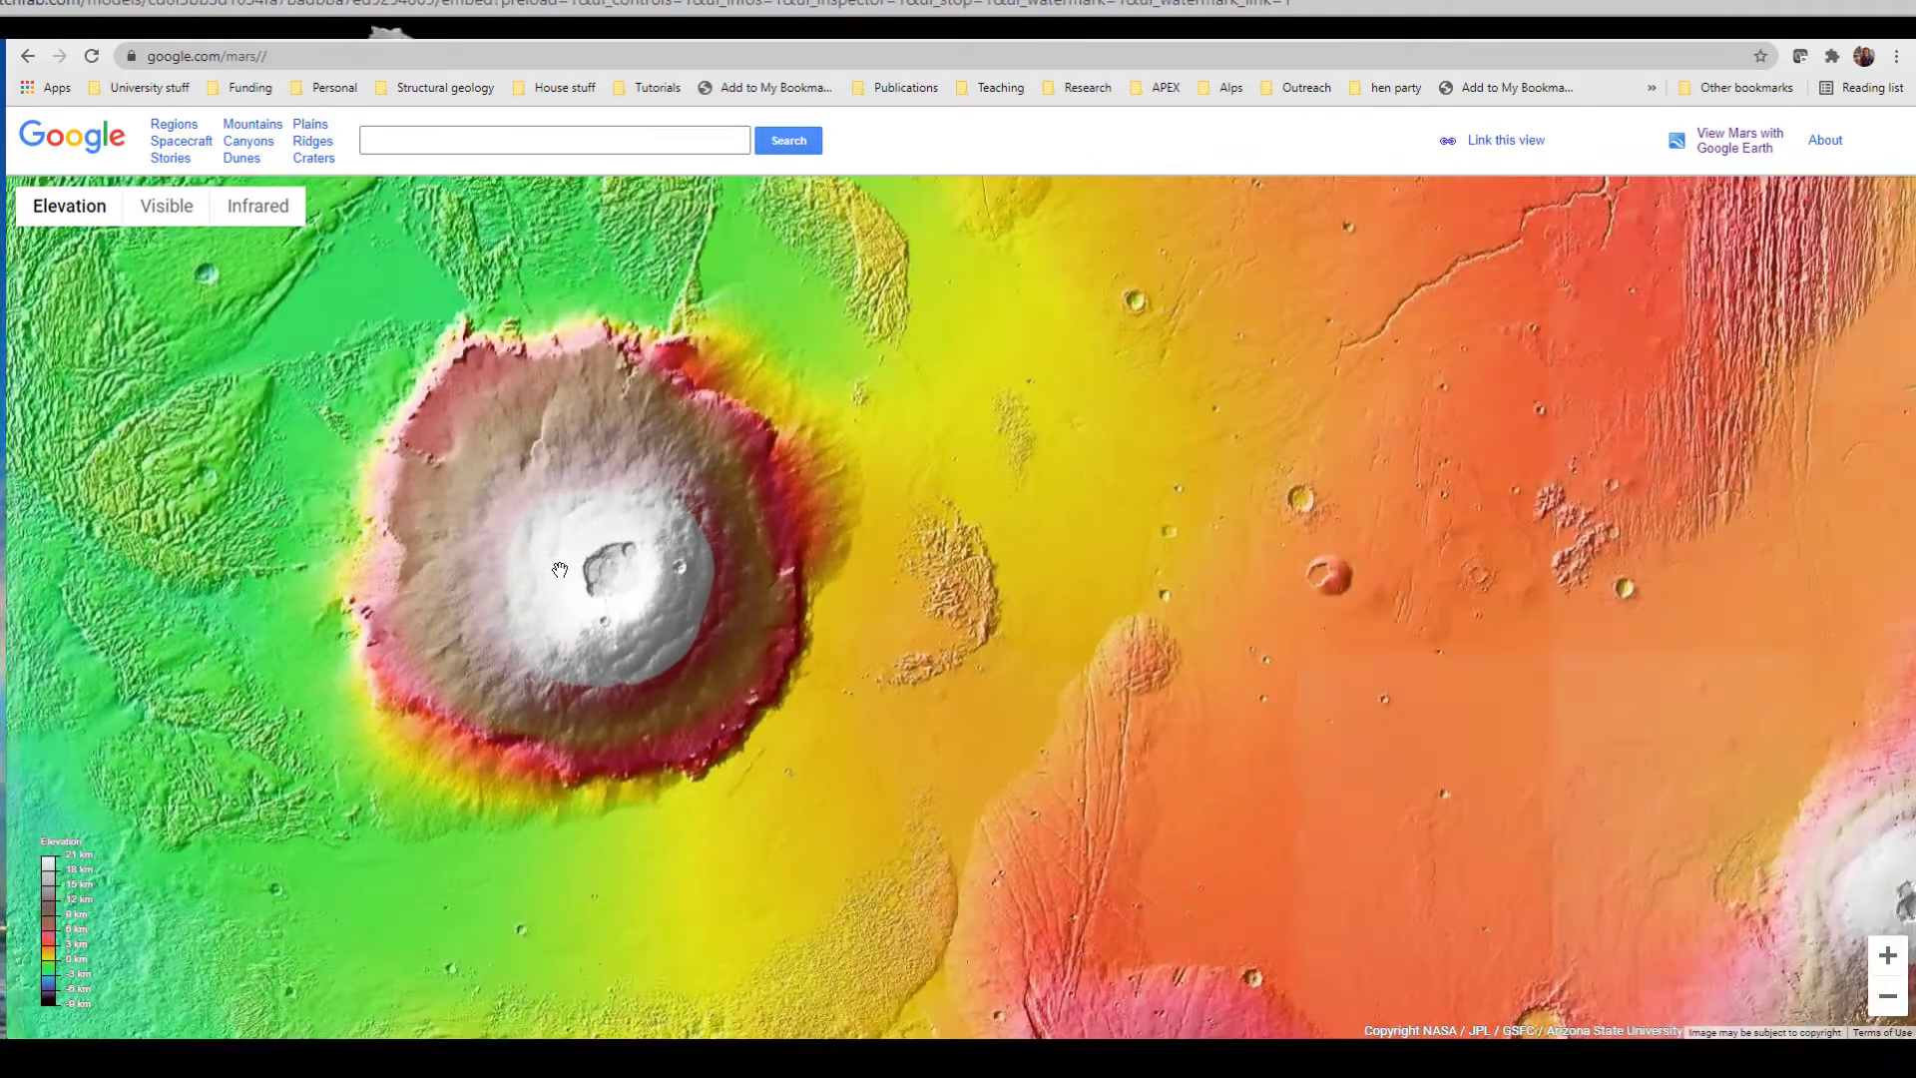
scroll(559, 570, "down", 1)
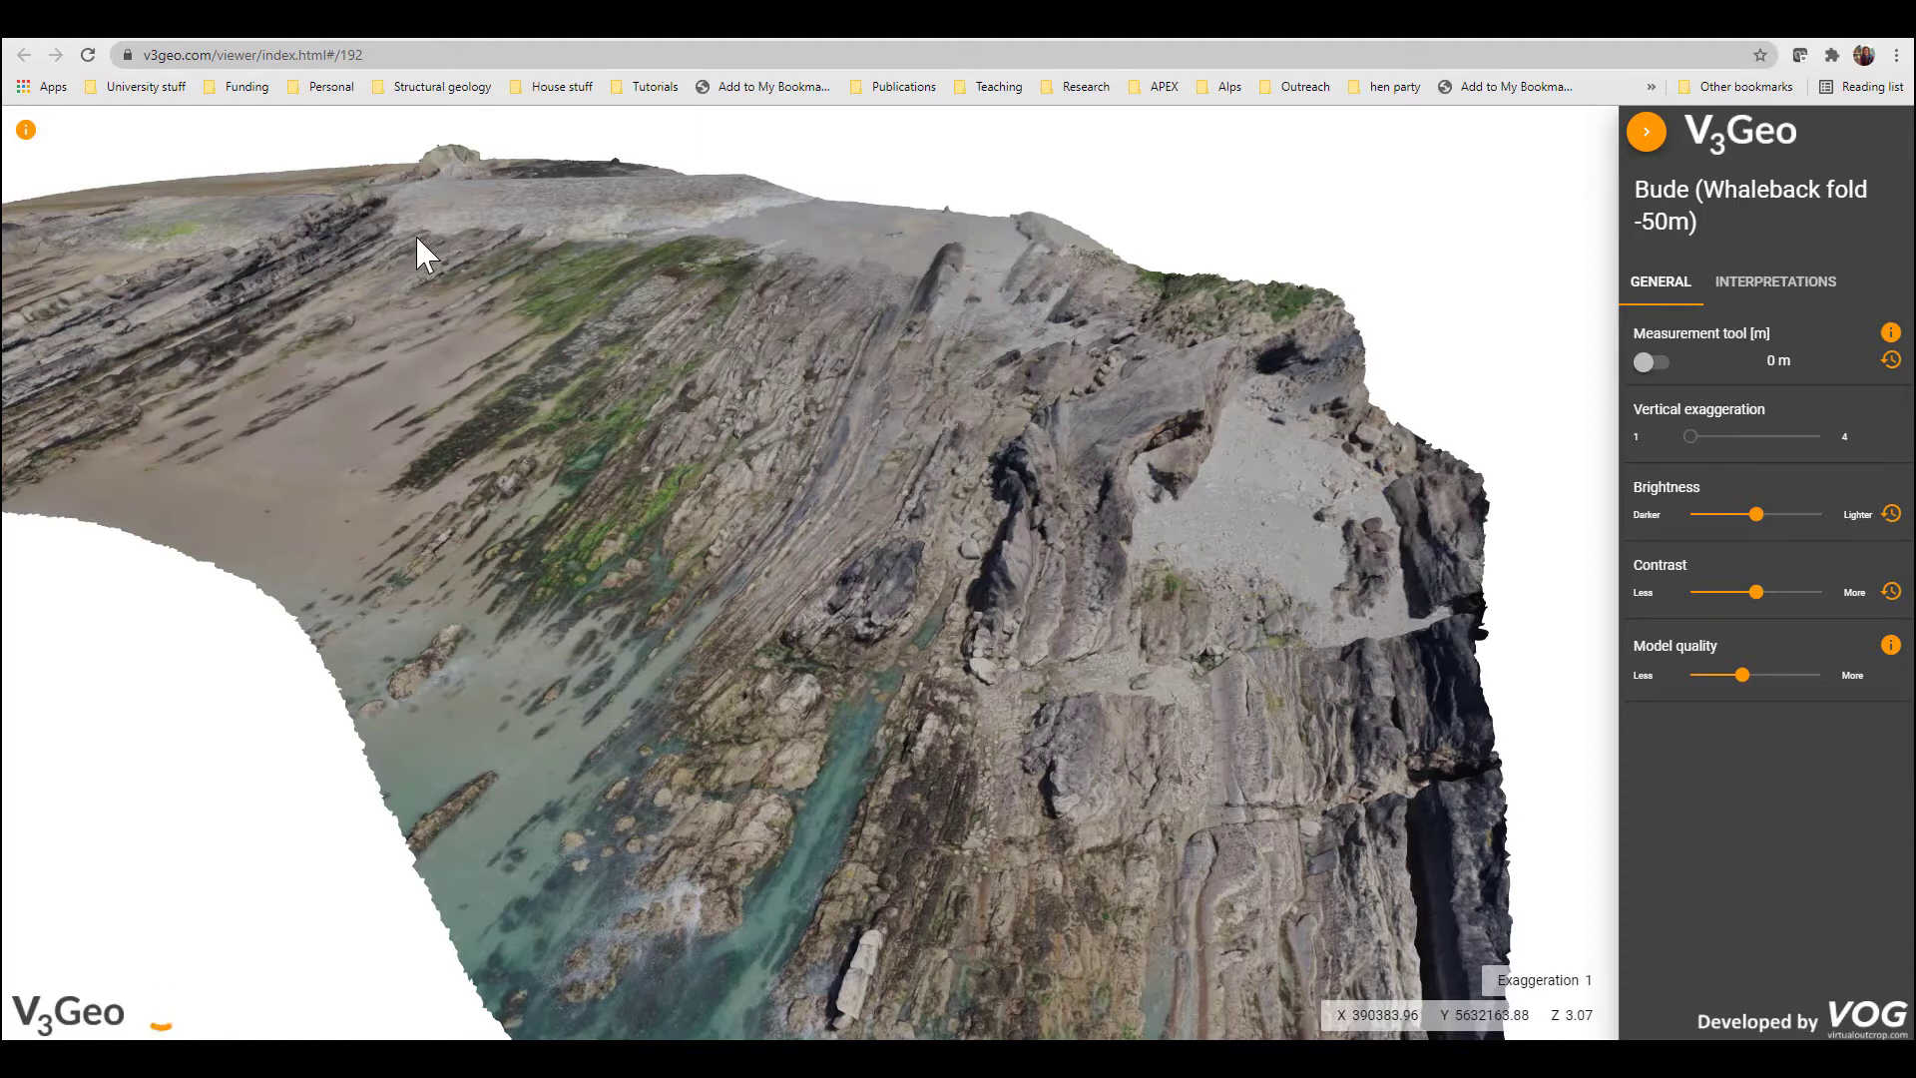
Tilt the Bude Whaleback fold model toward a more overhead view of the beds
left_click_drag(1202, 750, 1158, 744)
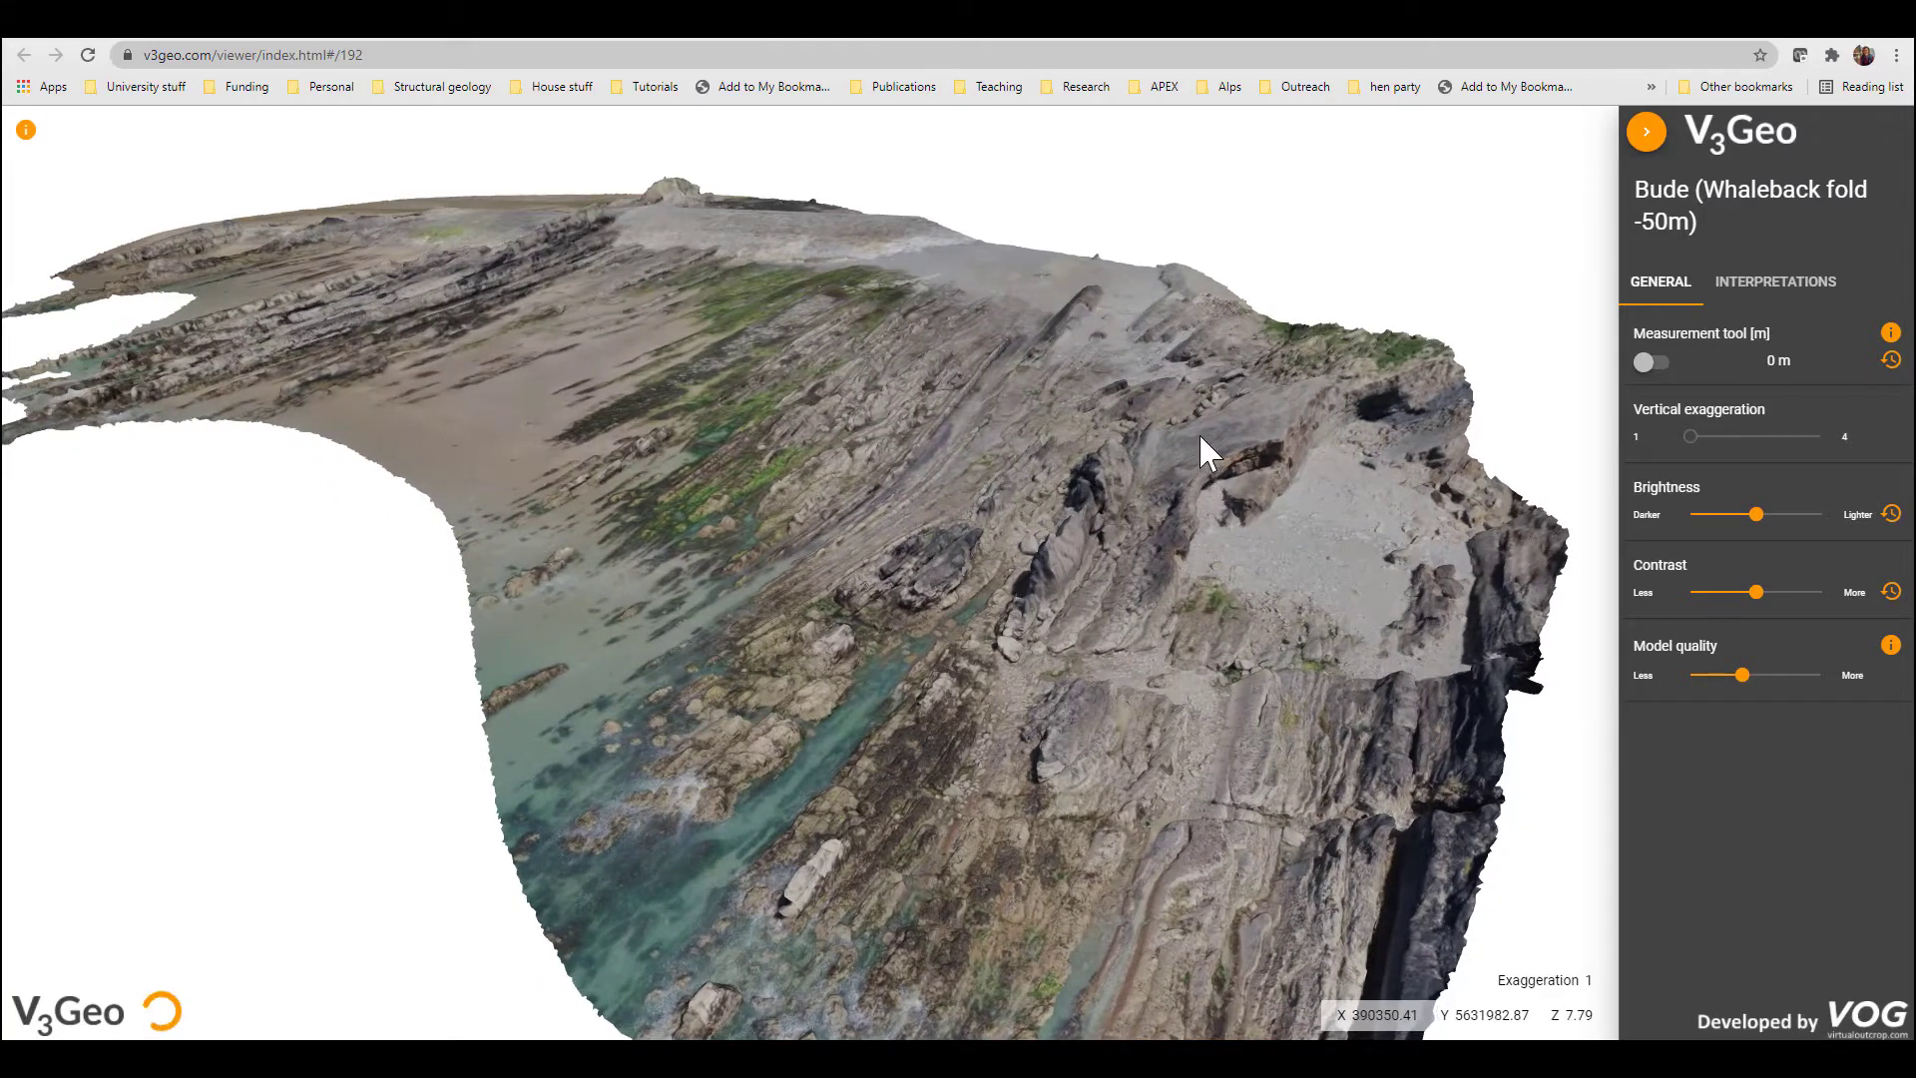
scroll(1200, 435, "down", 2)
scroll(1199, 433, "up", 3)
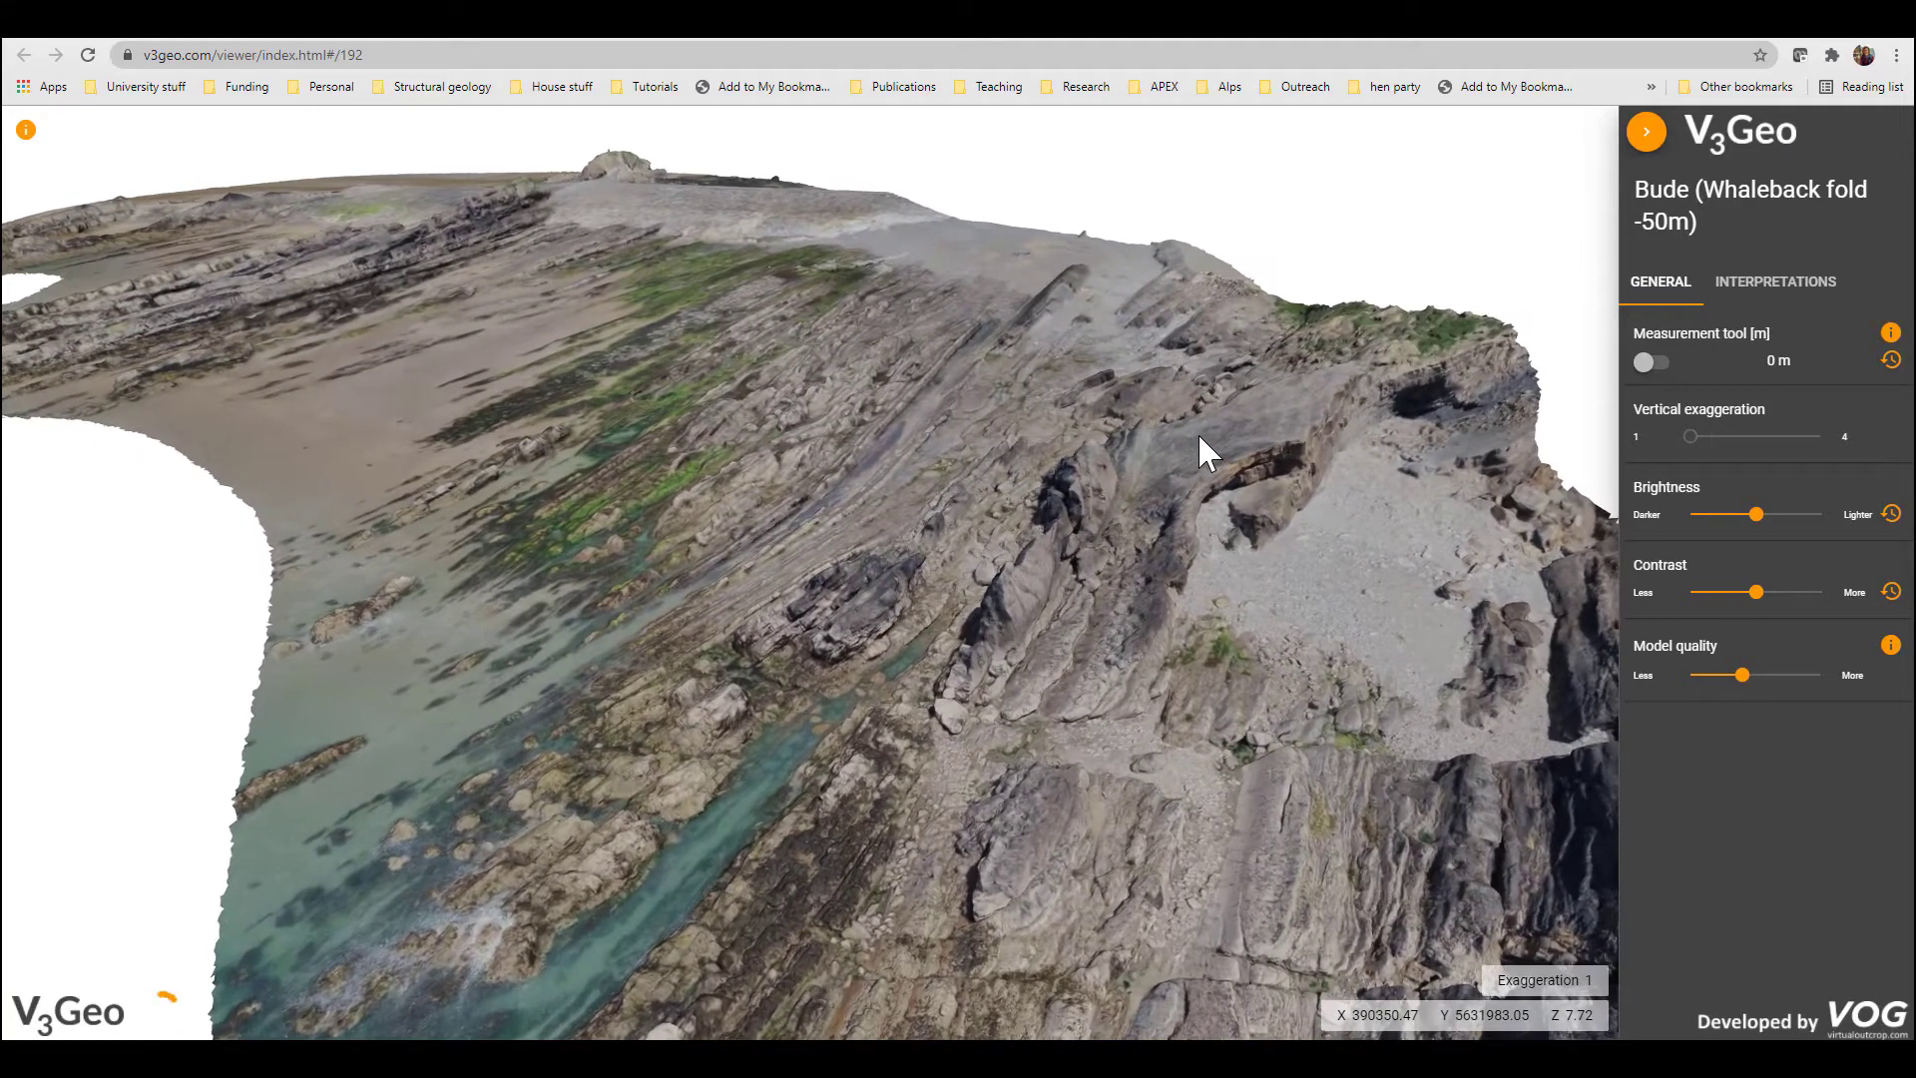
Return from the Find a 3D Model page to the Bude model and zoom into the folded bedding
key("alt+Left")
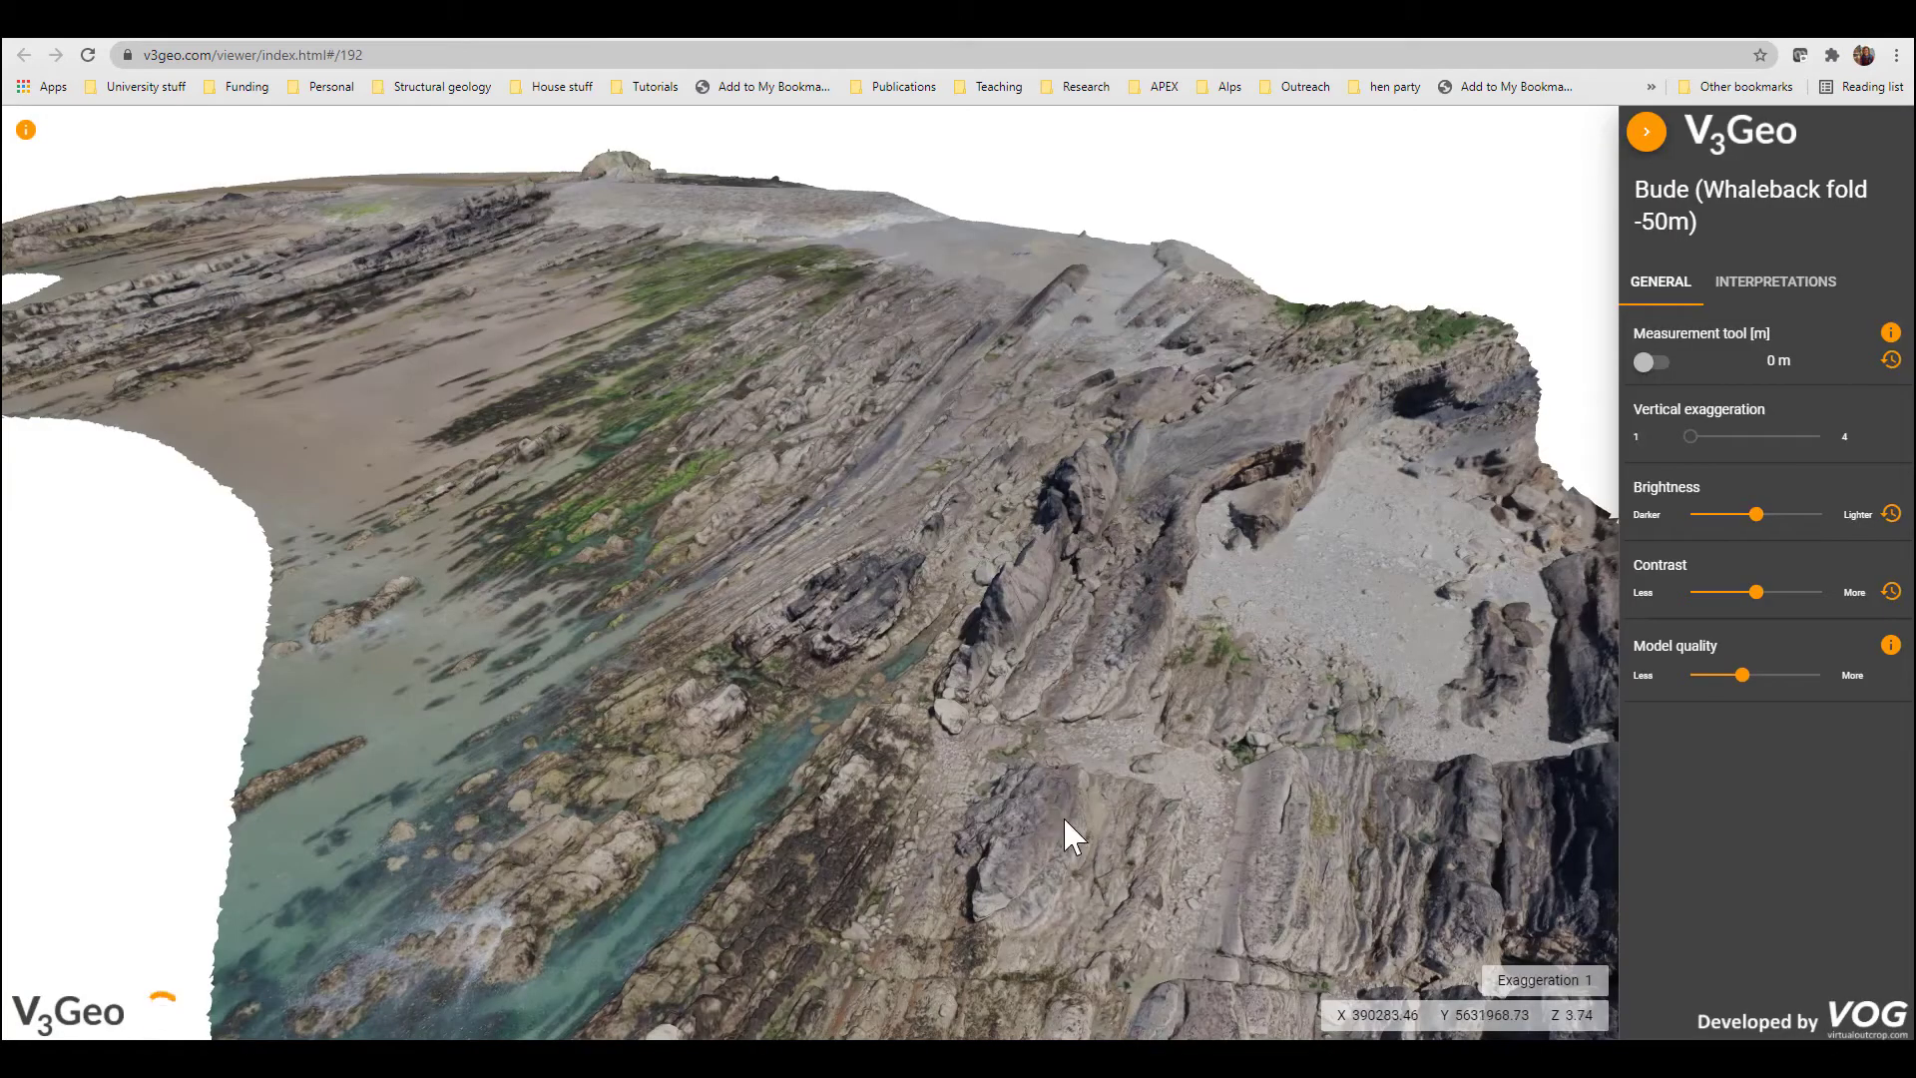
scroll(1063, 804, "up", 5)
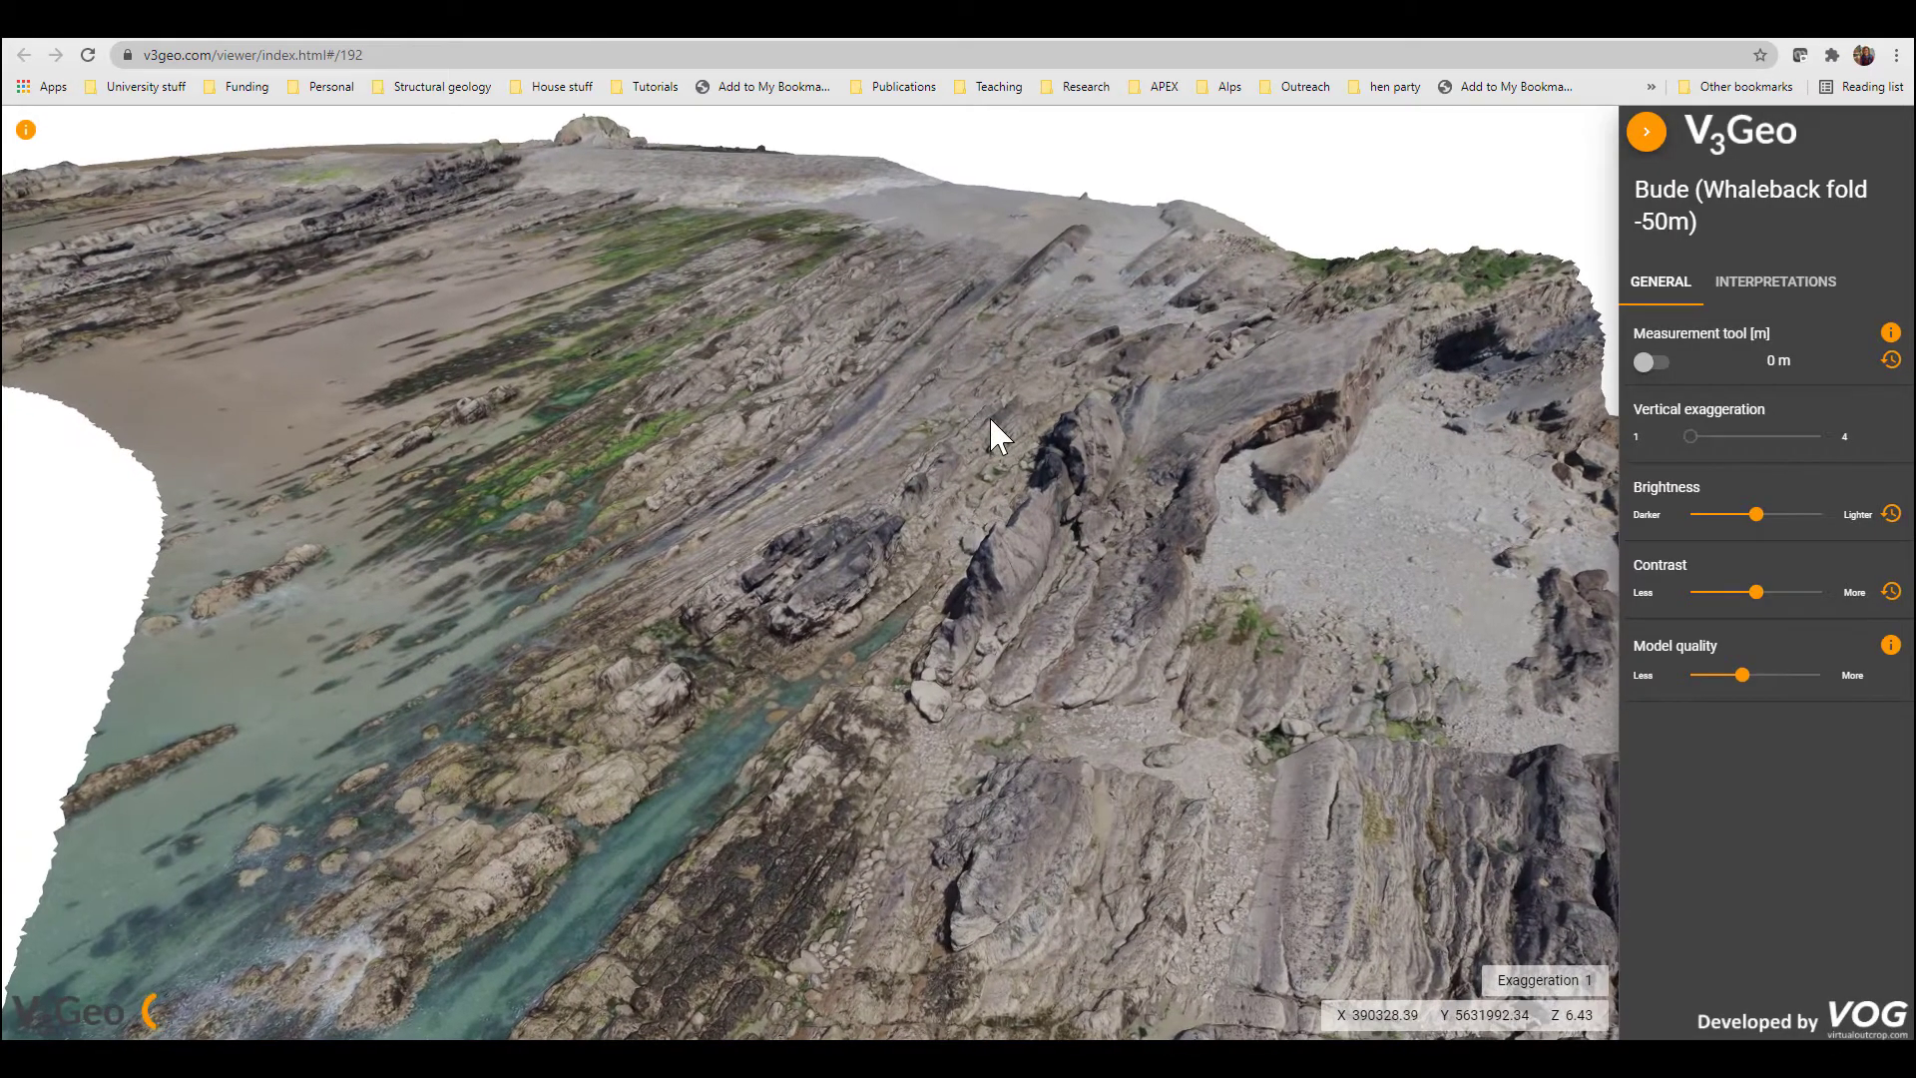
scroll(990, 415, "up", 3)
scroll(1012, 270, "up", 3)
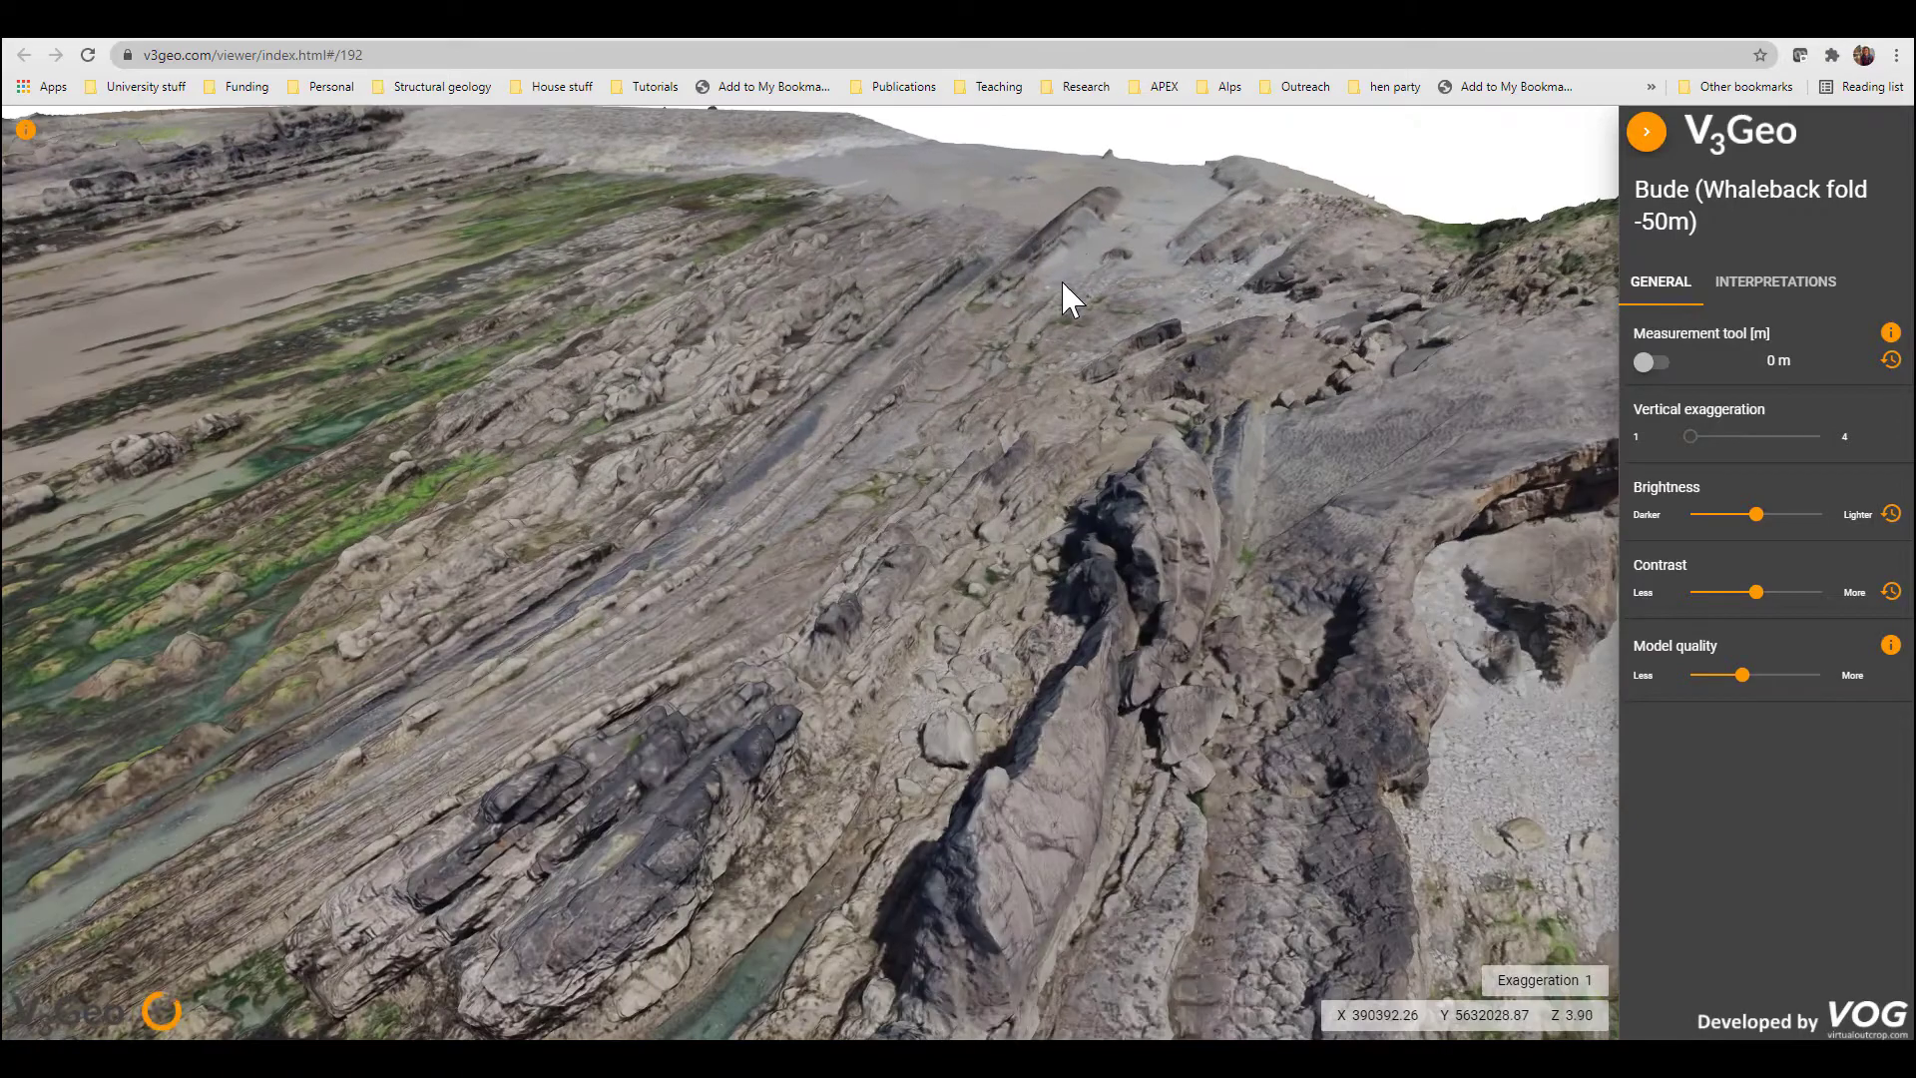
scroll(1061, 278, "up", 3)
scroll(1111, 188, "up", 3)
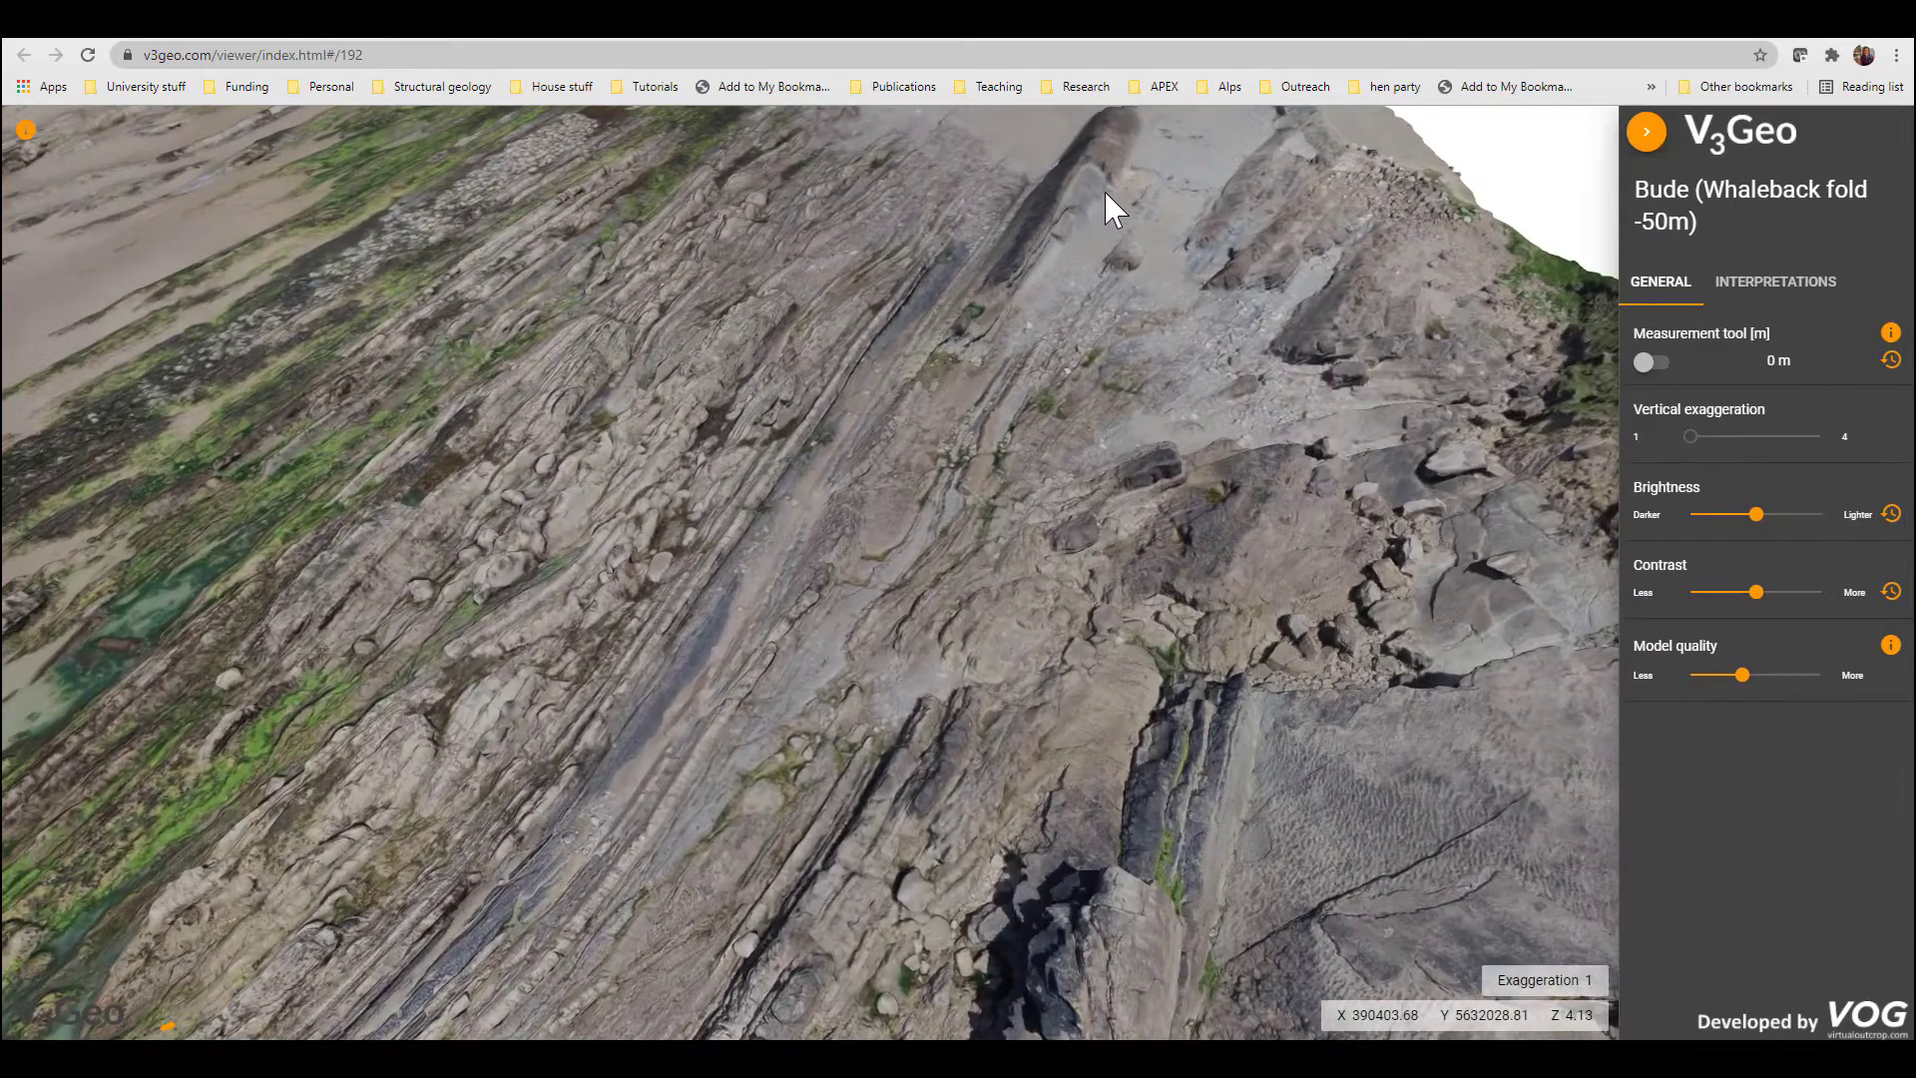
scroll(1104, 188, "up", 5)
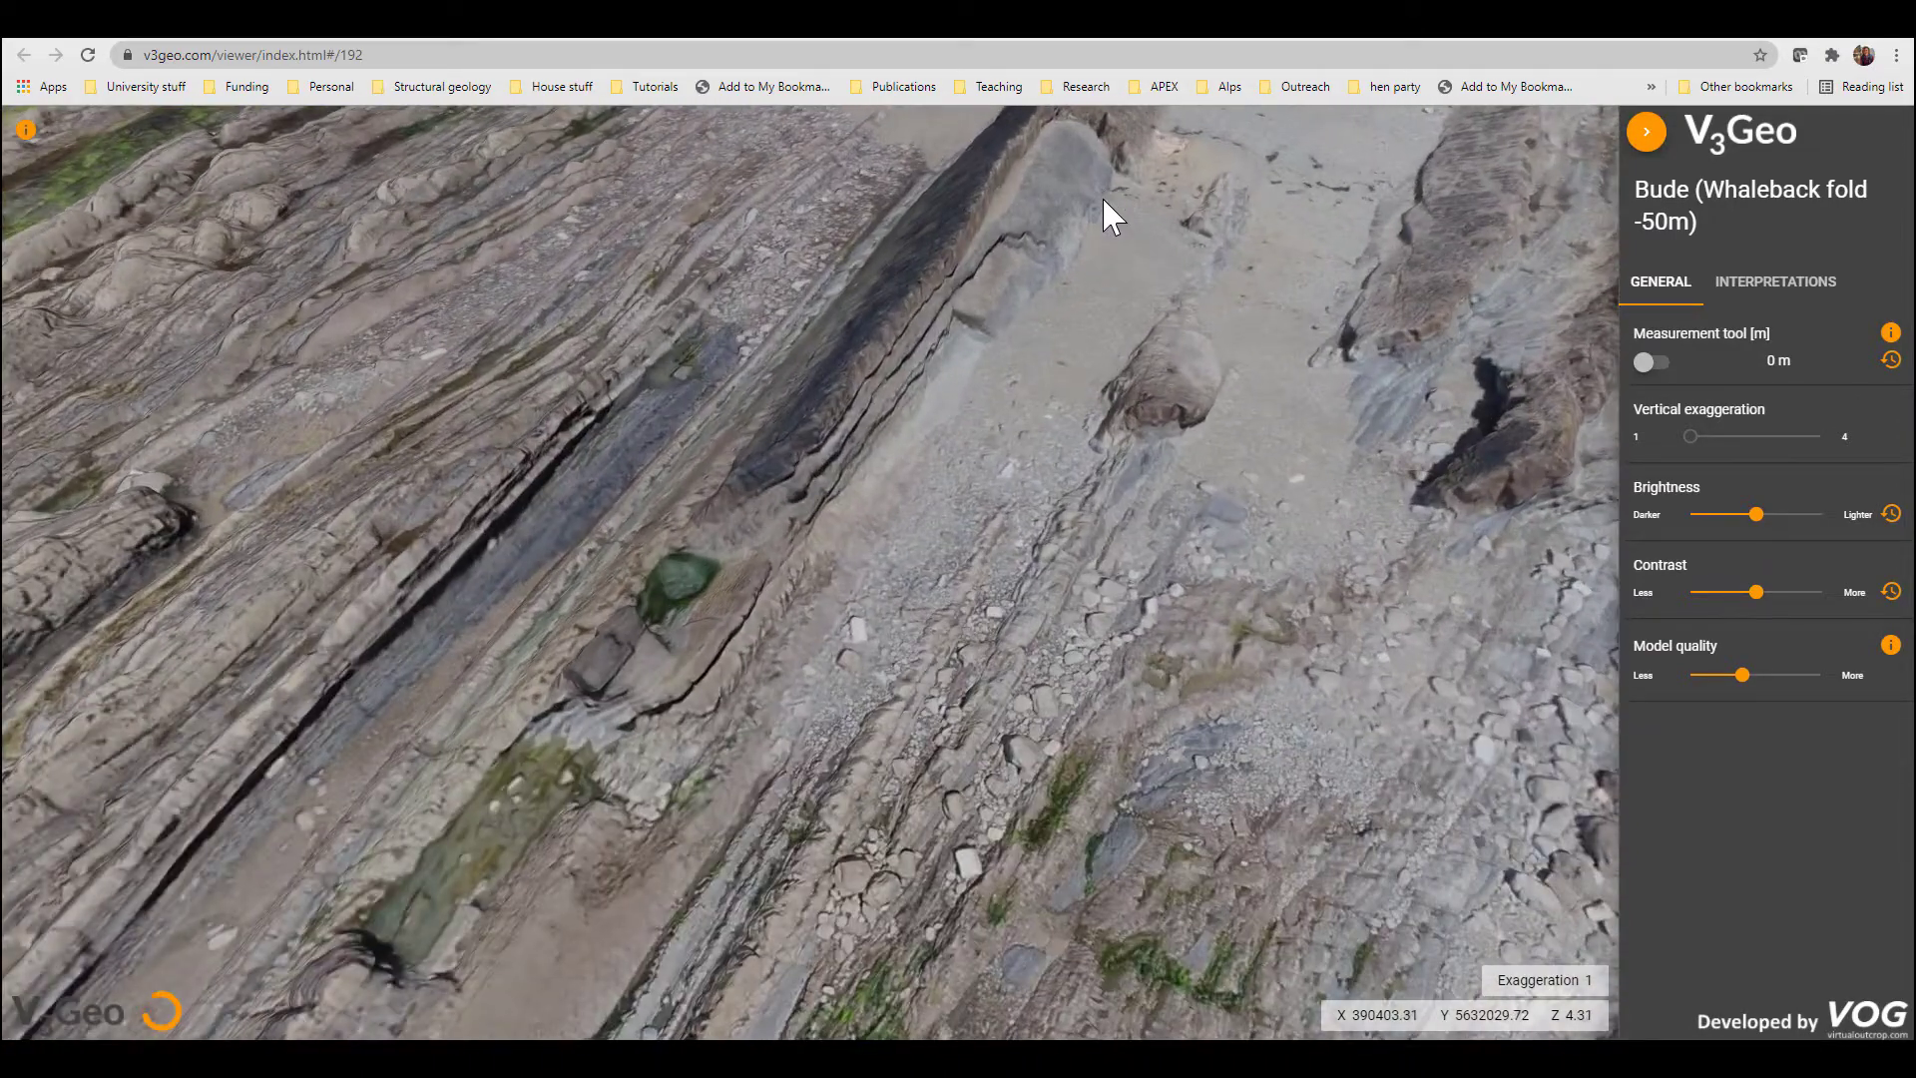
Tilt the Bude model top-down and back, zoom, then rotate along the dark whaleback ridge
left_click_drag(1107, 212, 1008, 256)
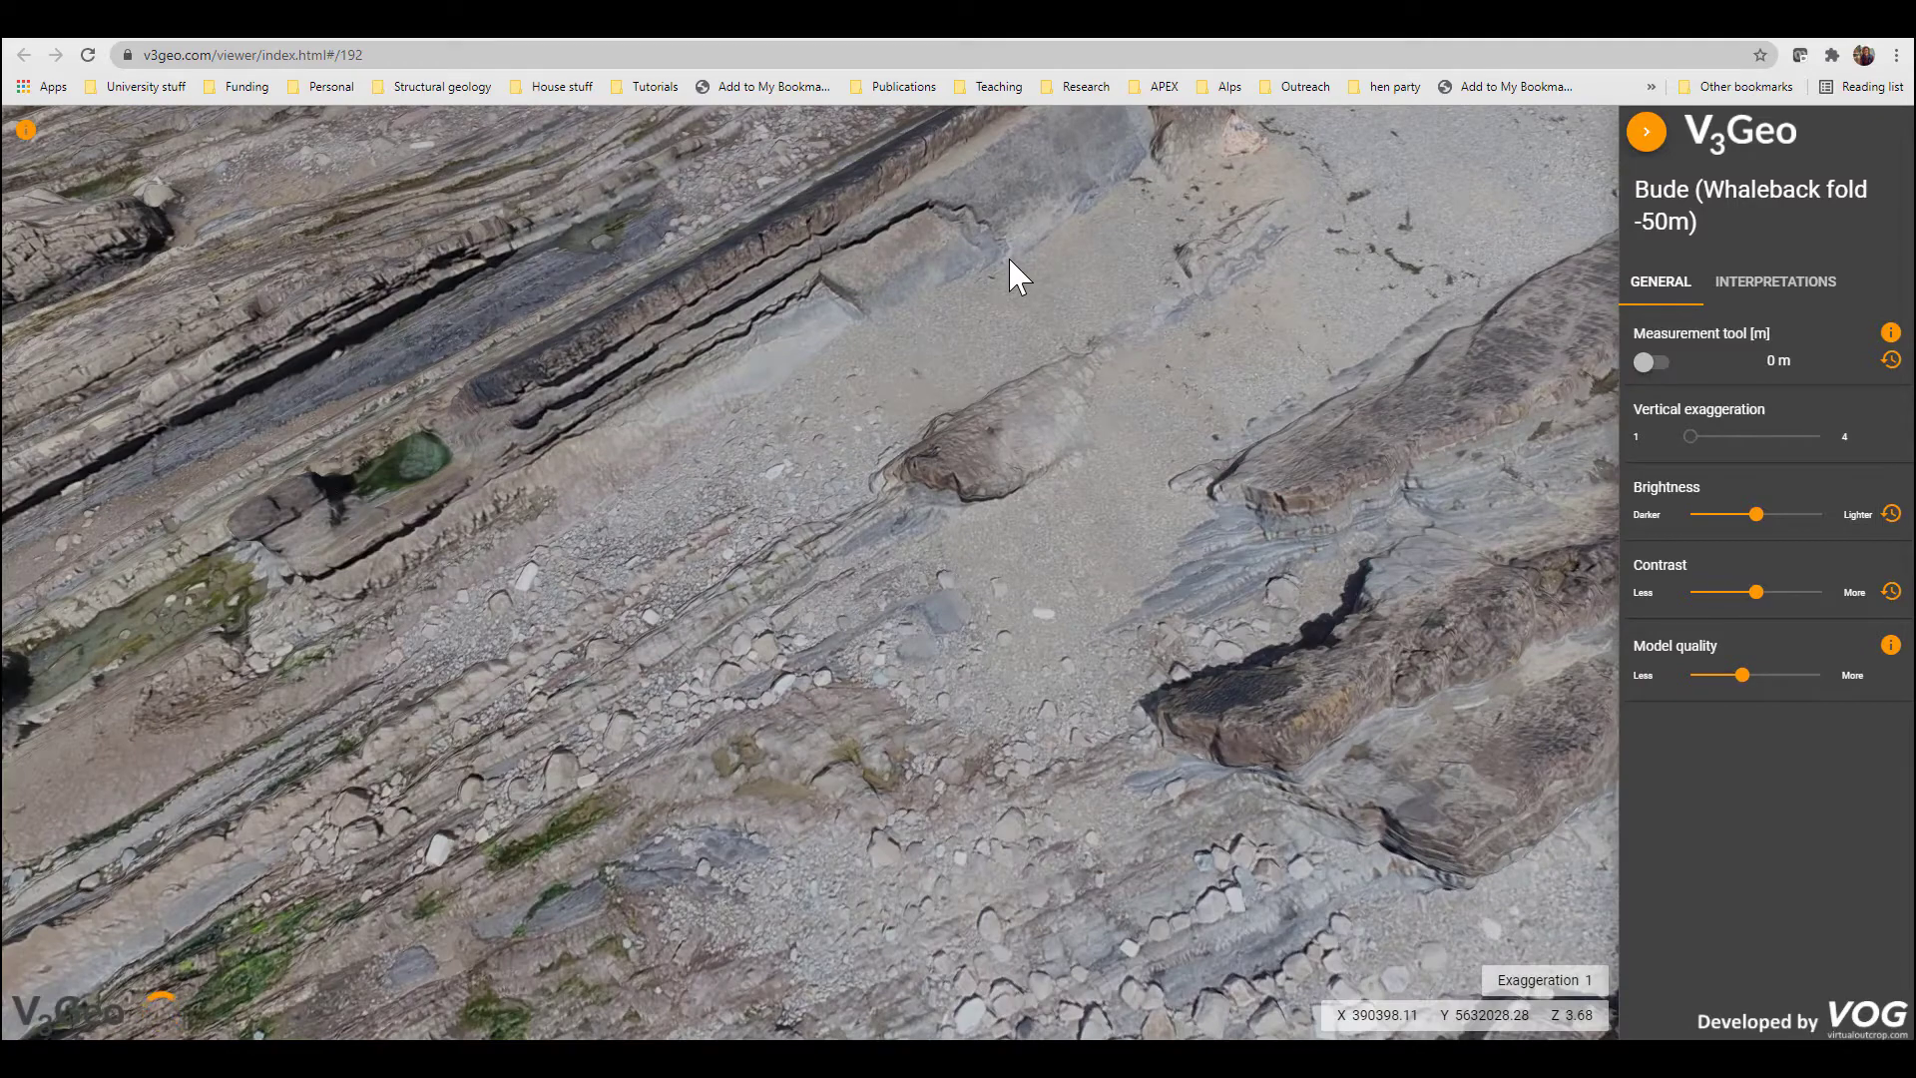
left_click_drag(915, 296, 1075, 257)
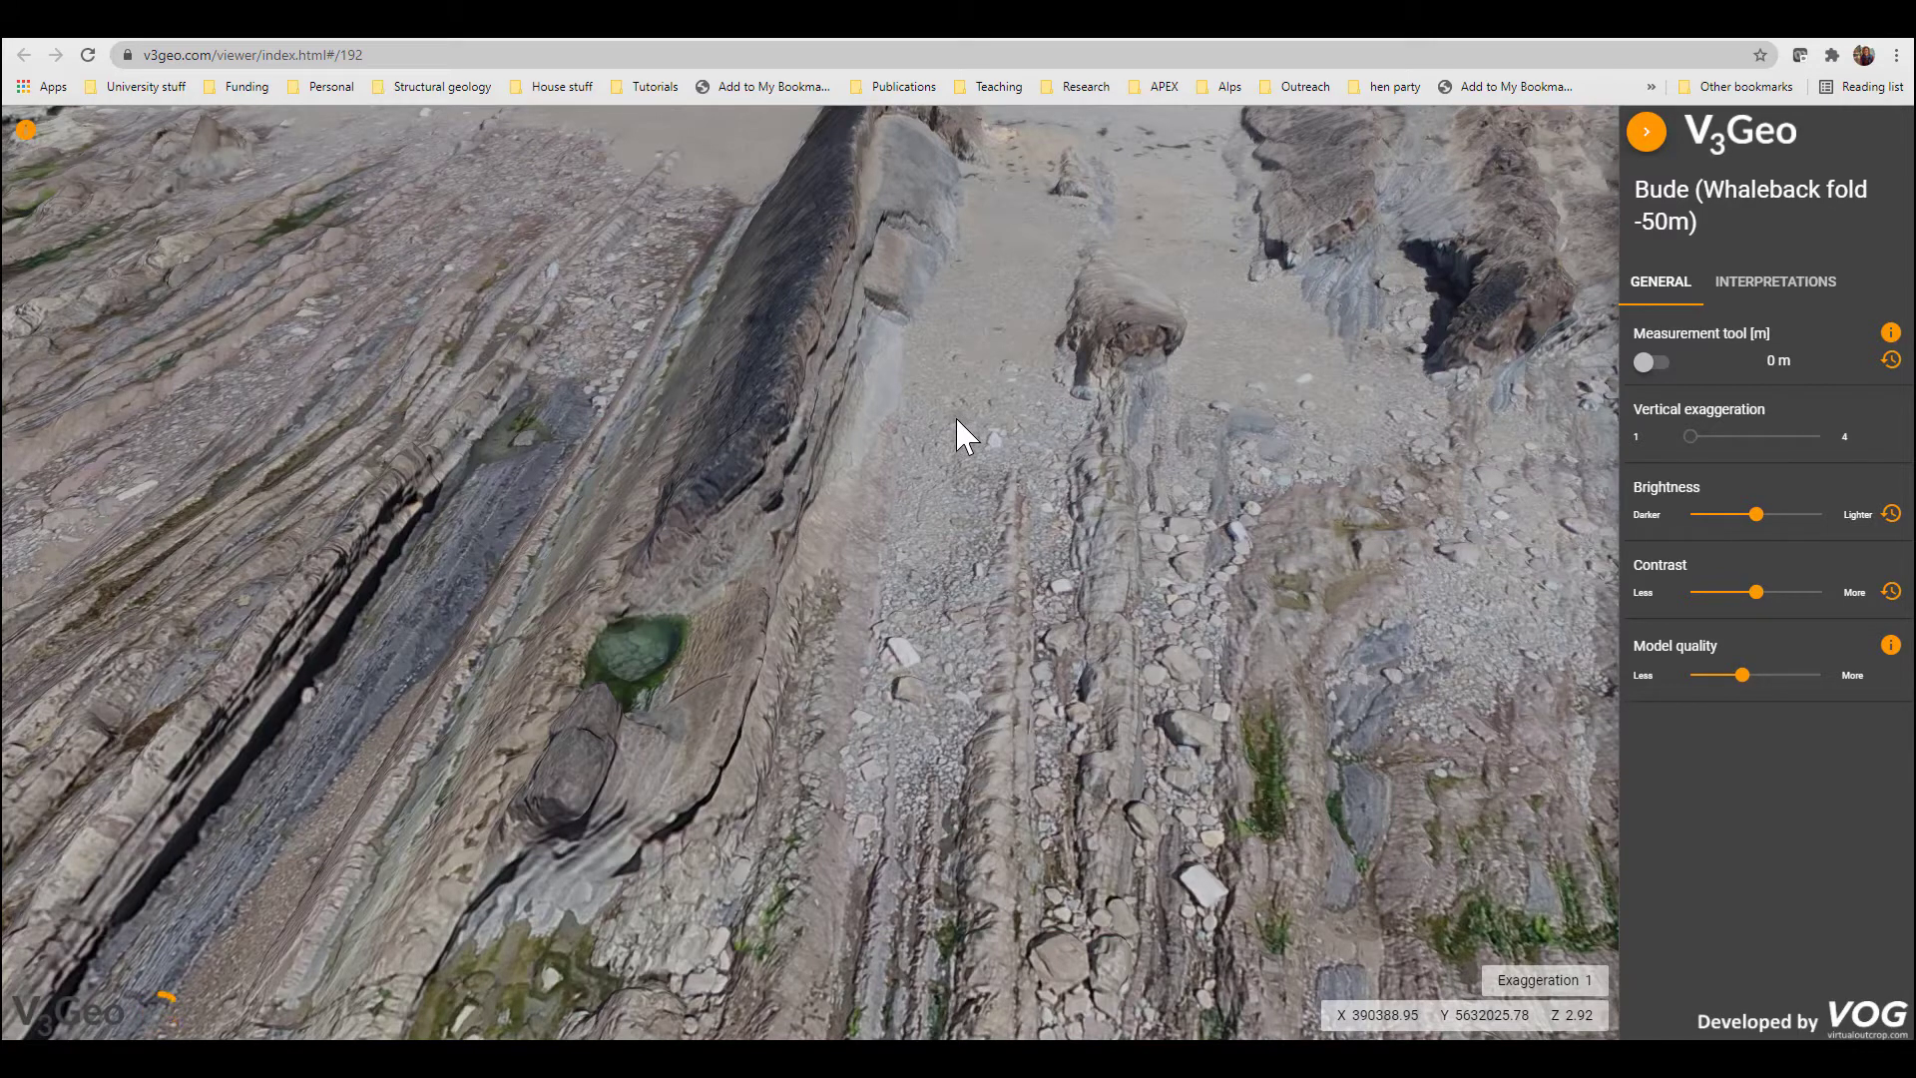
scroll(899, 397, "up", 2)
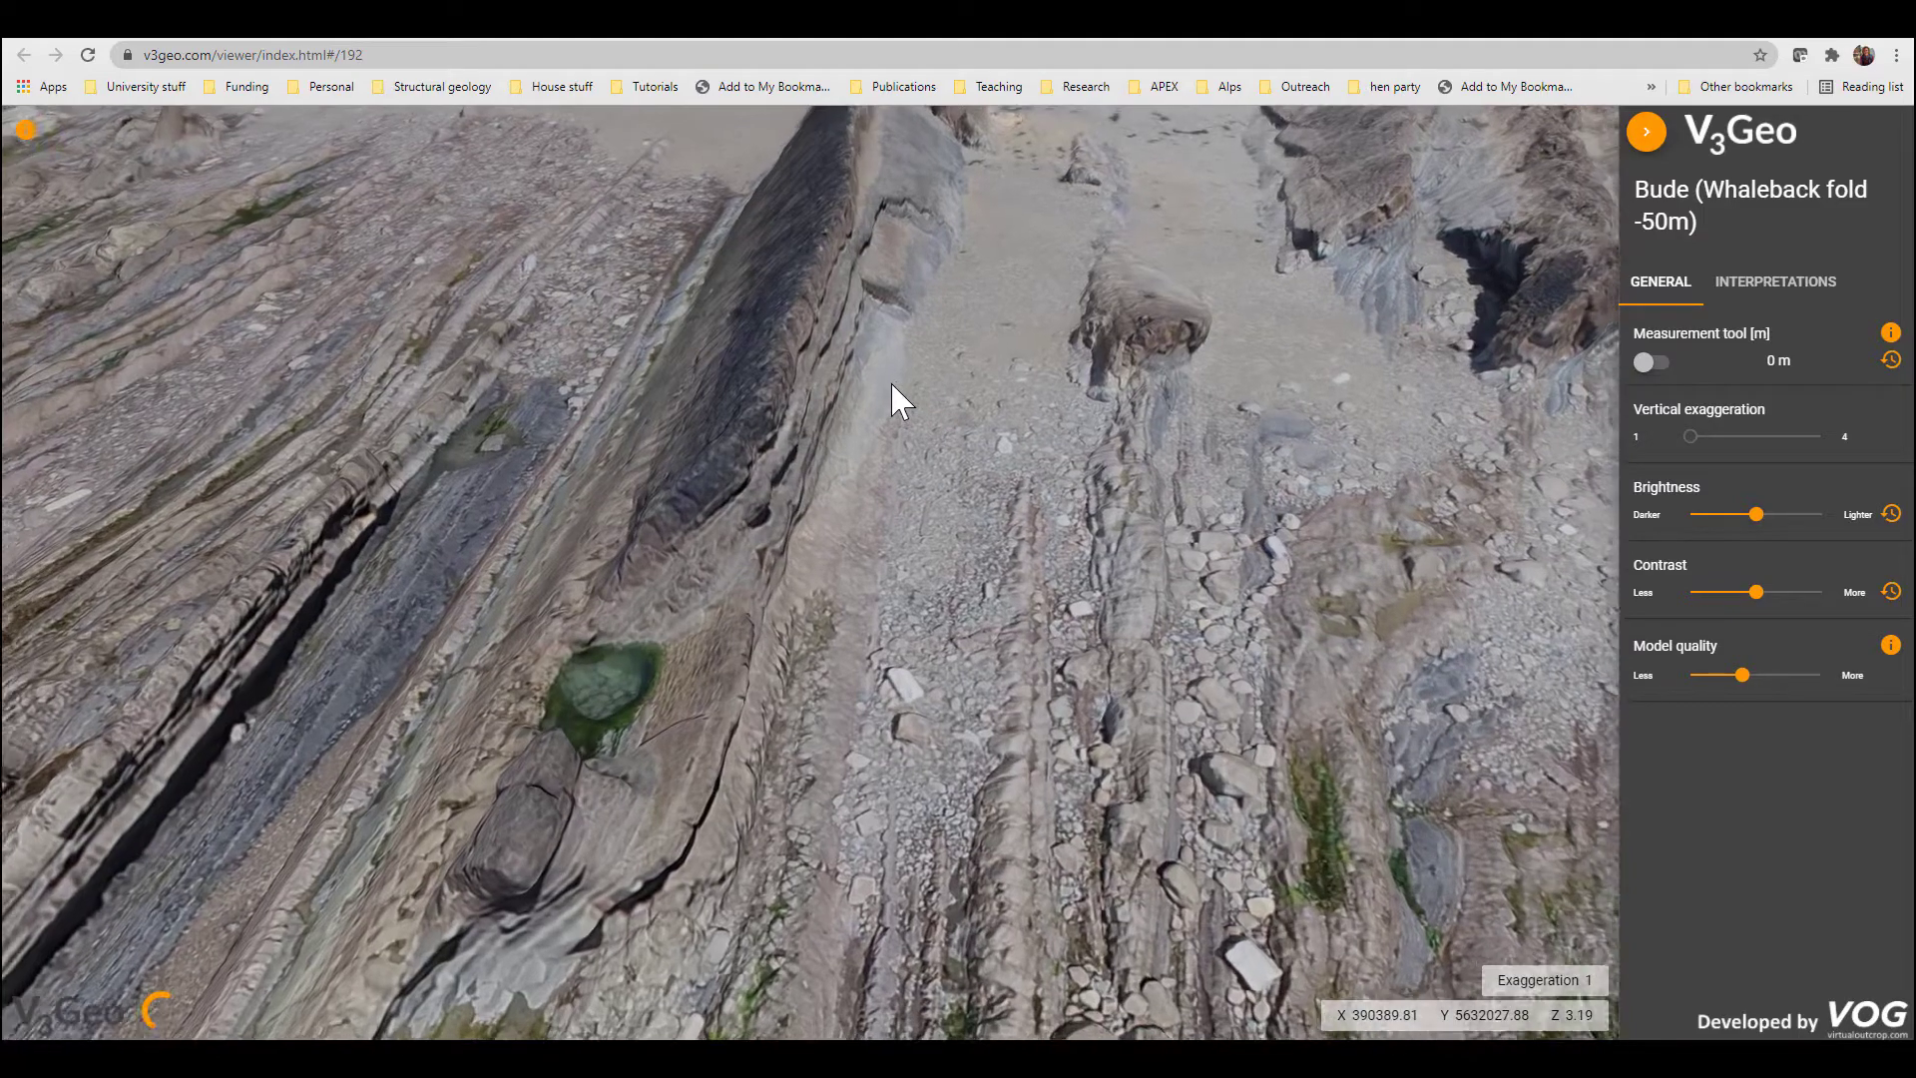
scroll(899, 397, "down", 4)
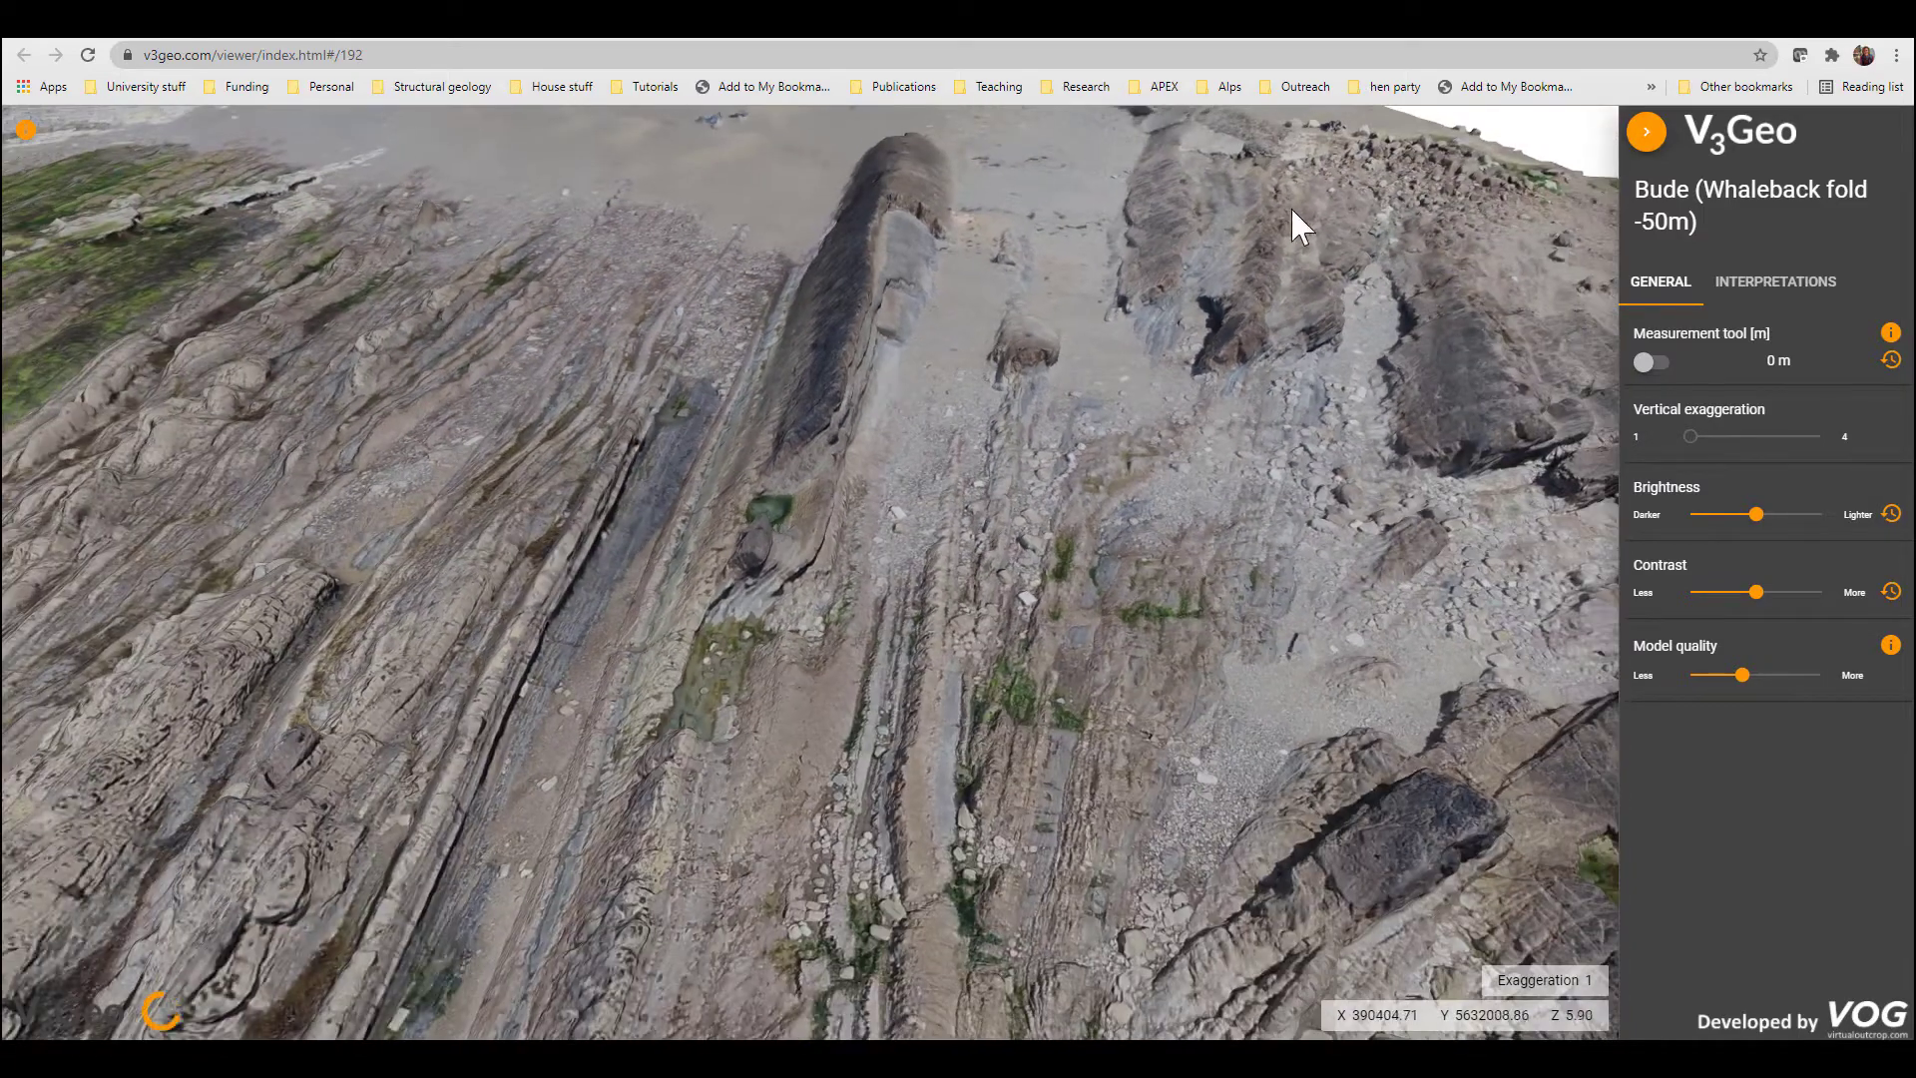
scroll(1368, 159, "up", 4)
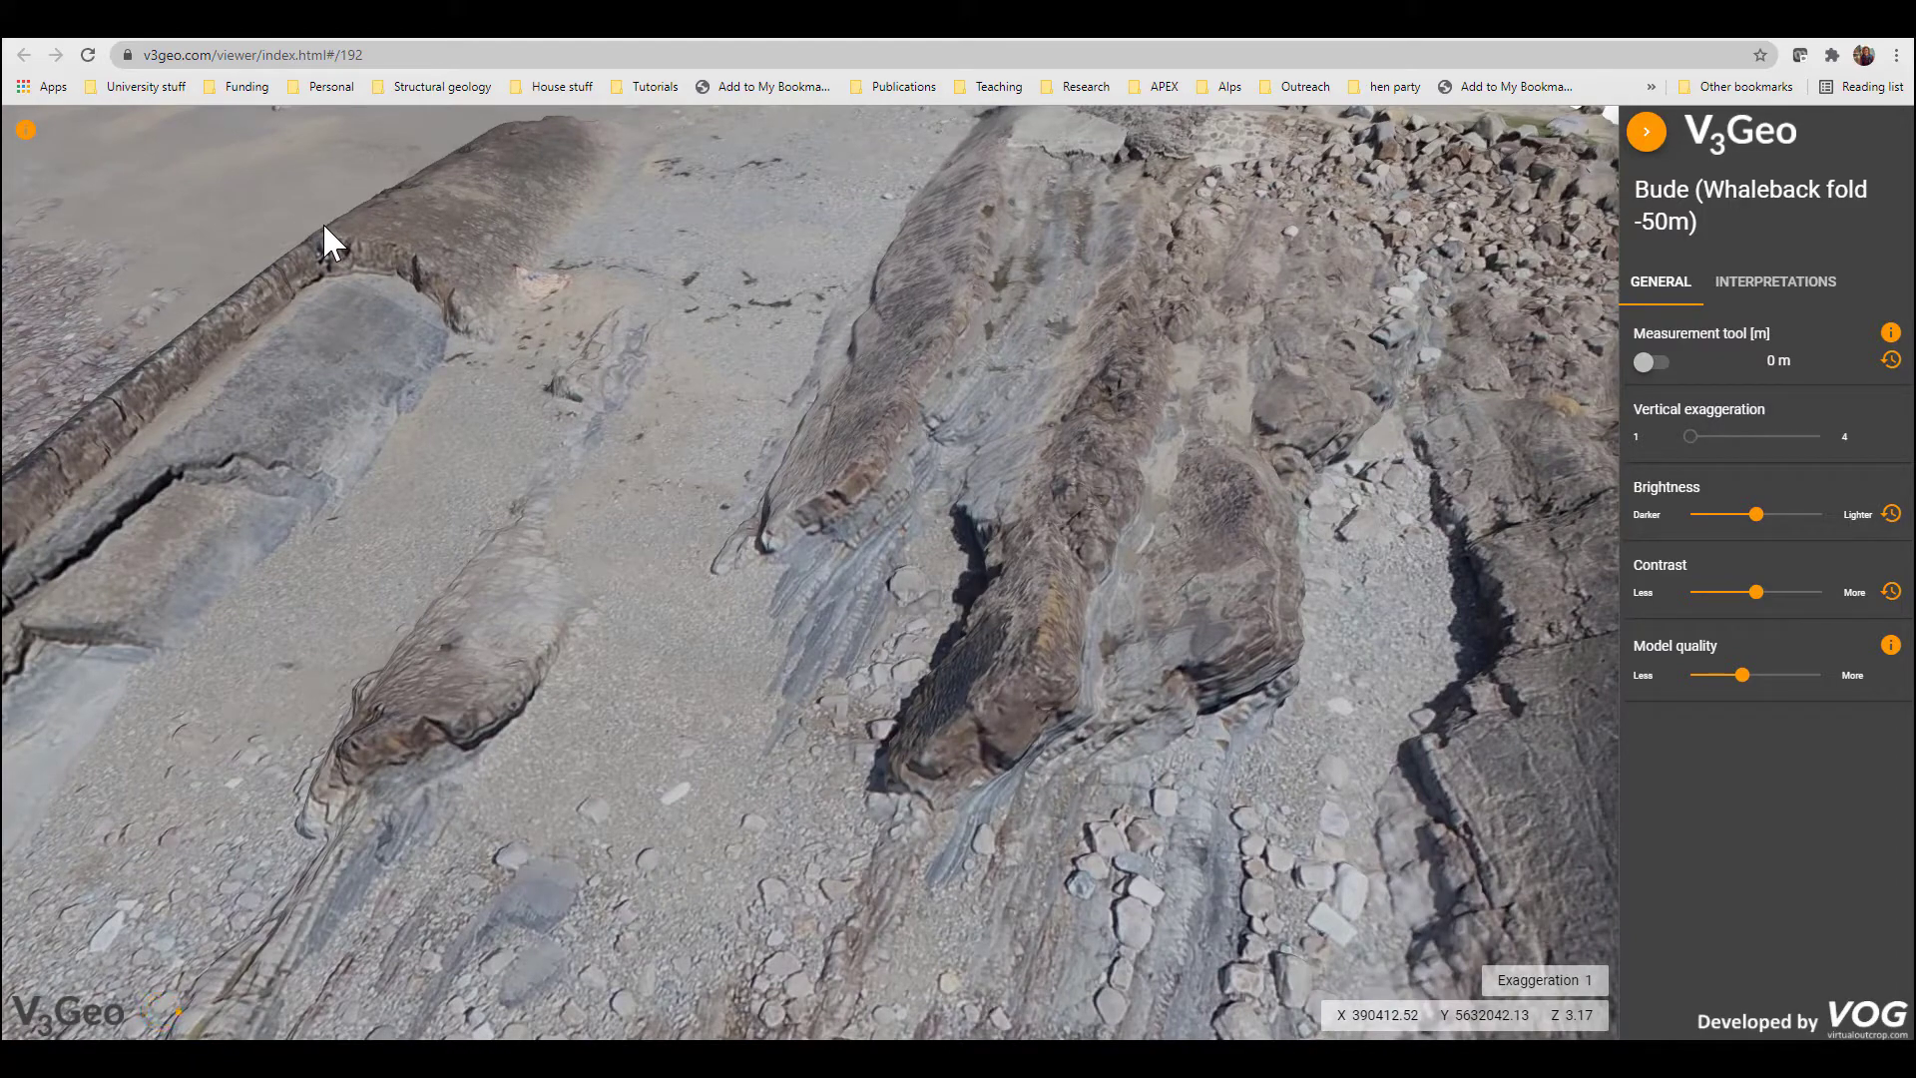
left_click_drag(317, 256, 439, 236)
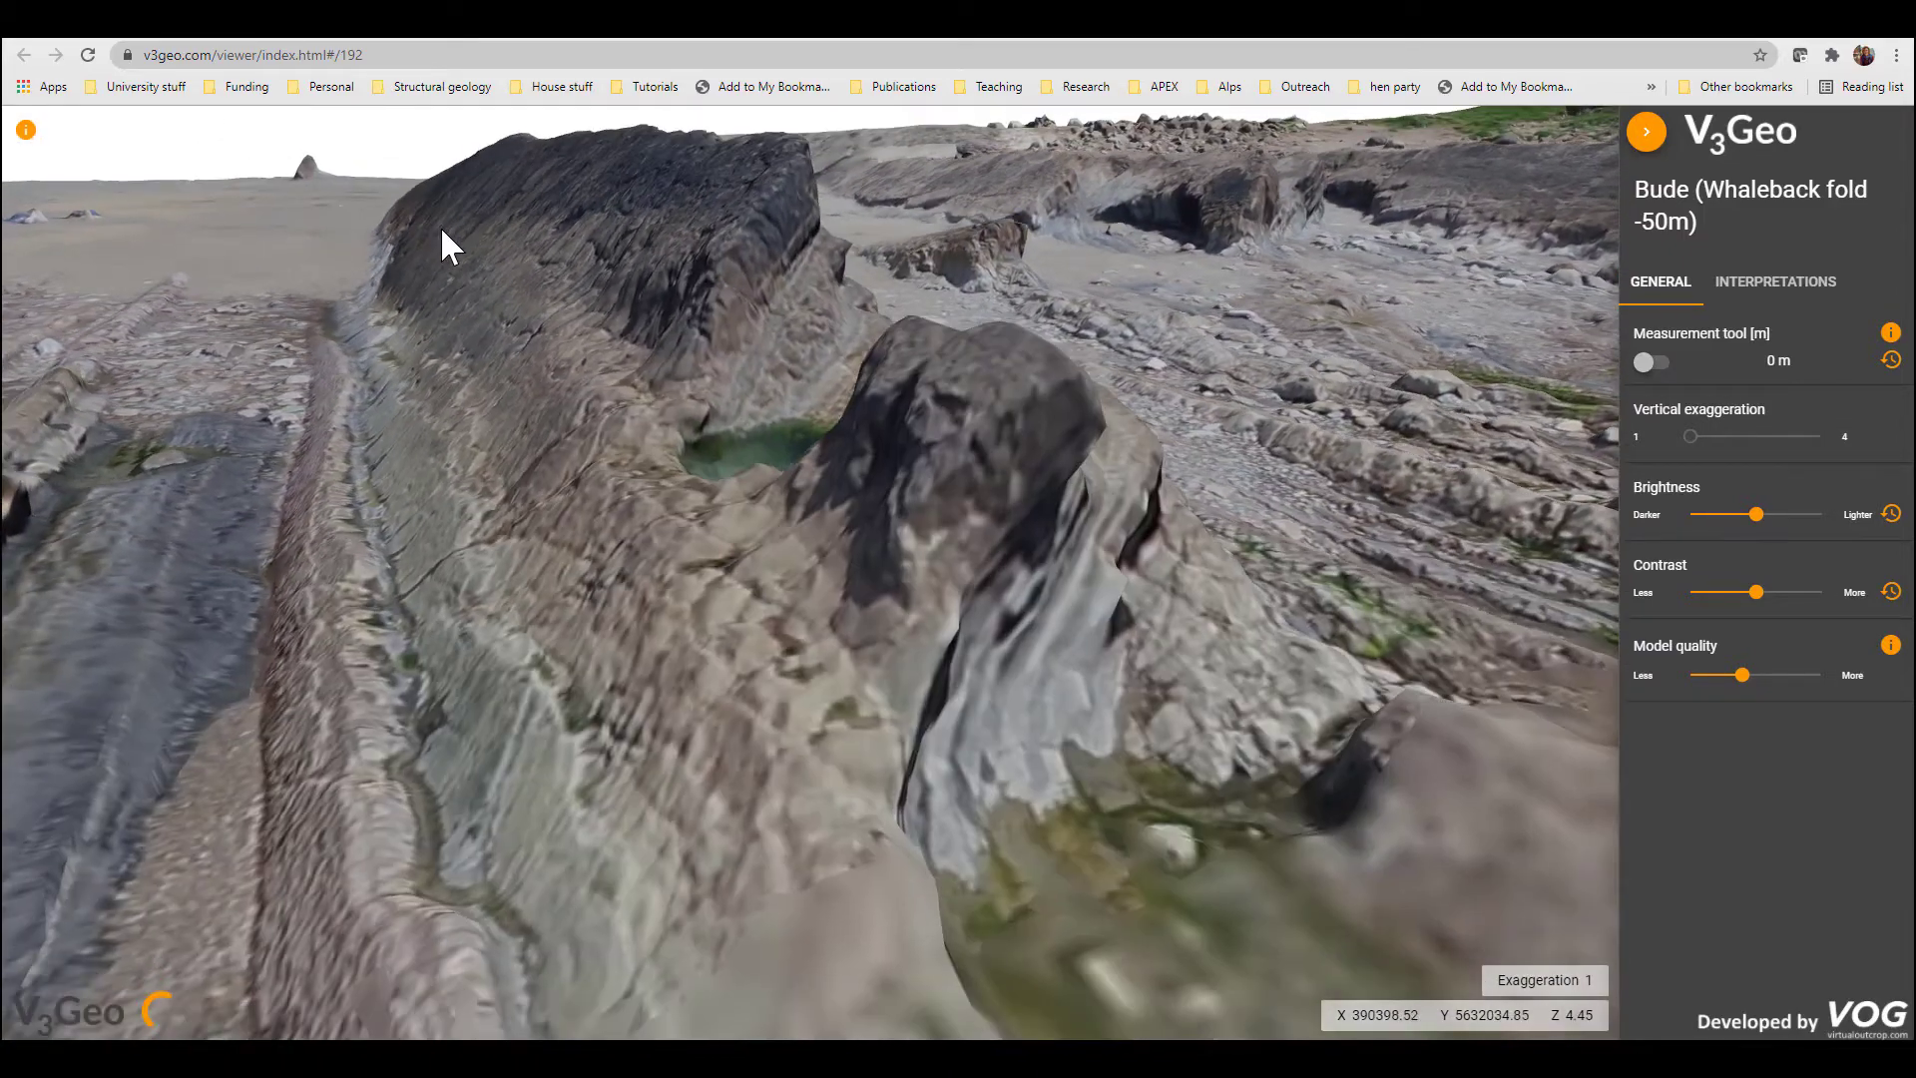